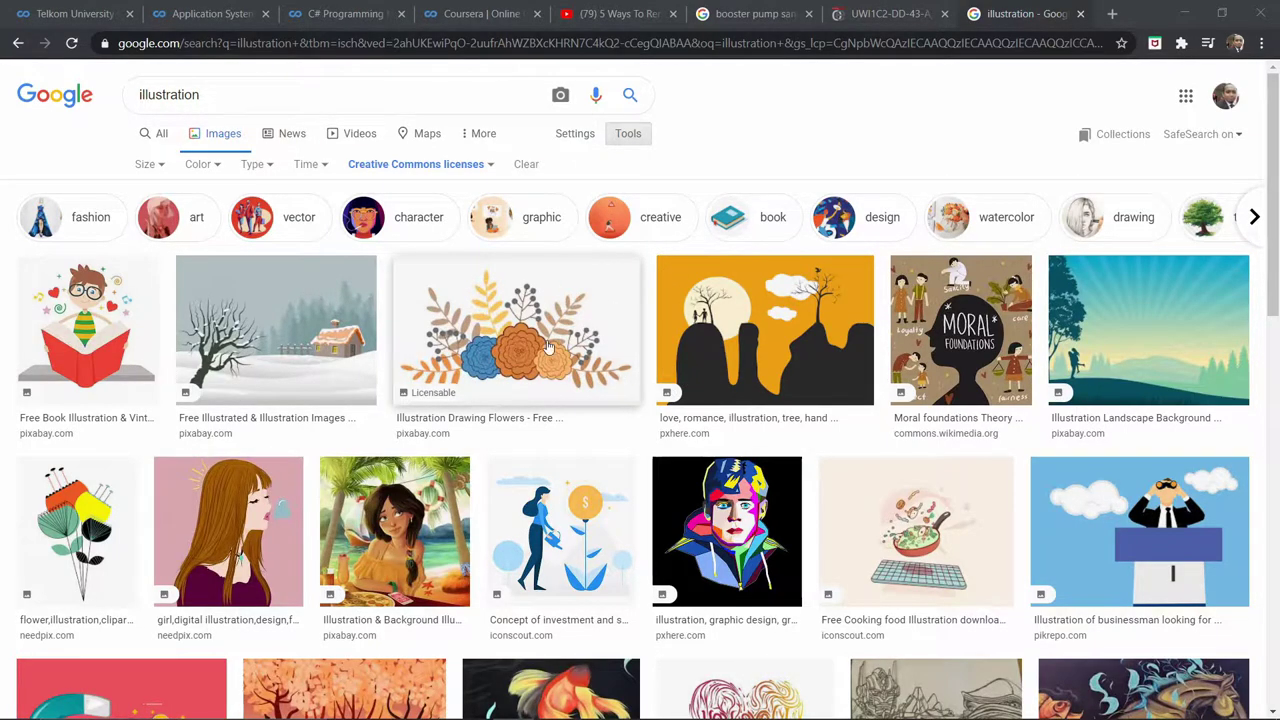
Filter the Google Images 'illustration' results to Creative Commons licenses and show the license options
scroll(551, 316, down, 2)
scroll(271, 228, up, 2)
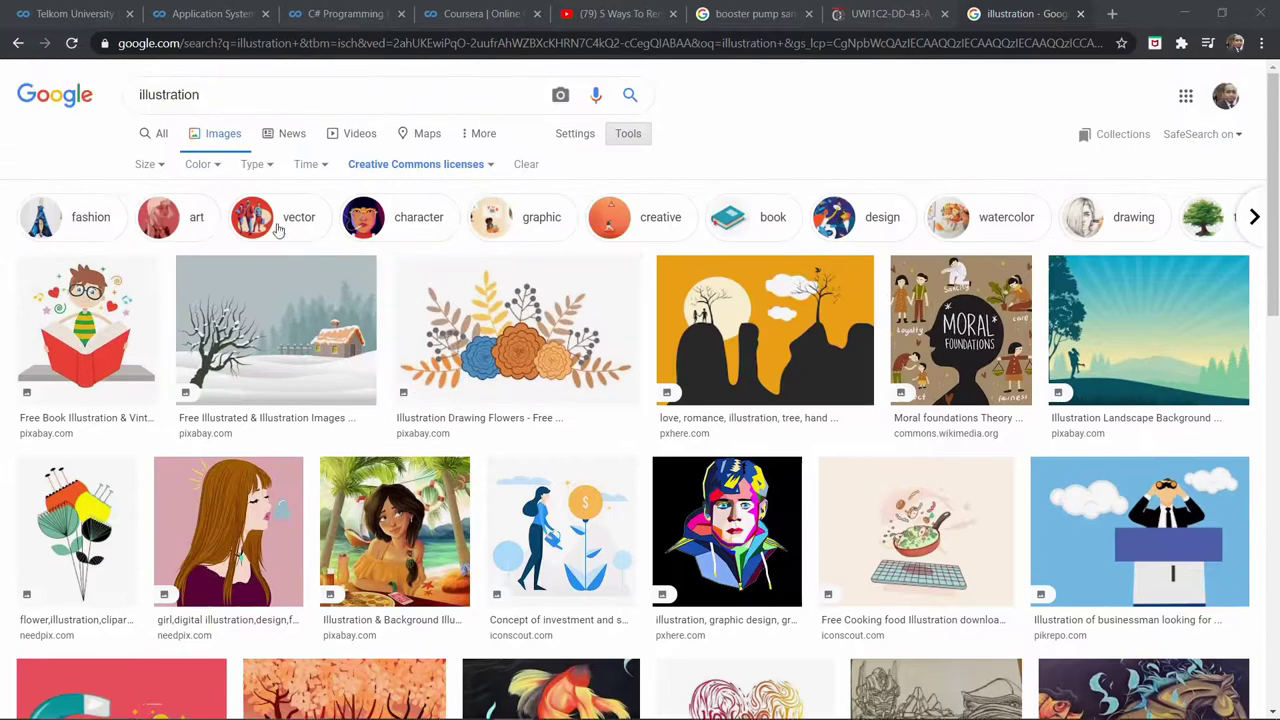
double_click(186, 97)
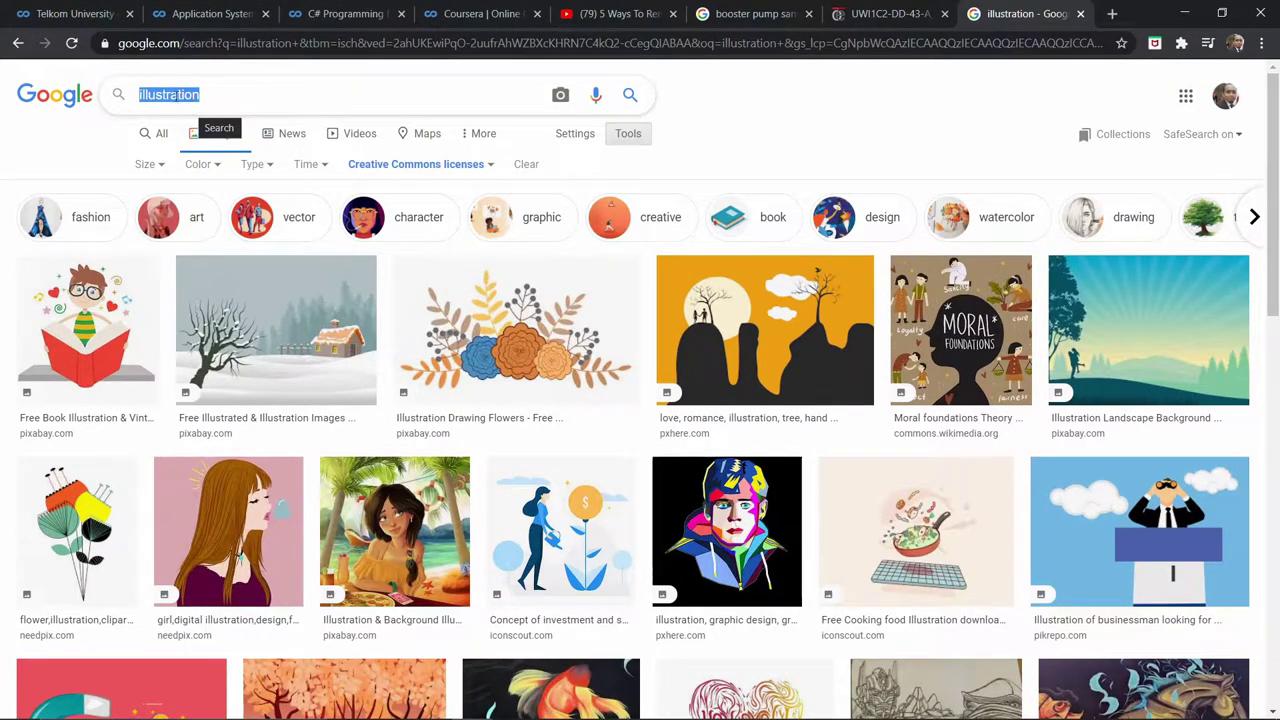
click(458, 168)
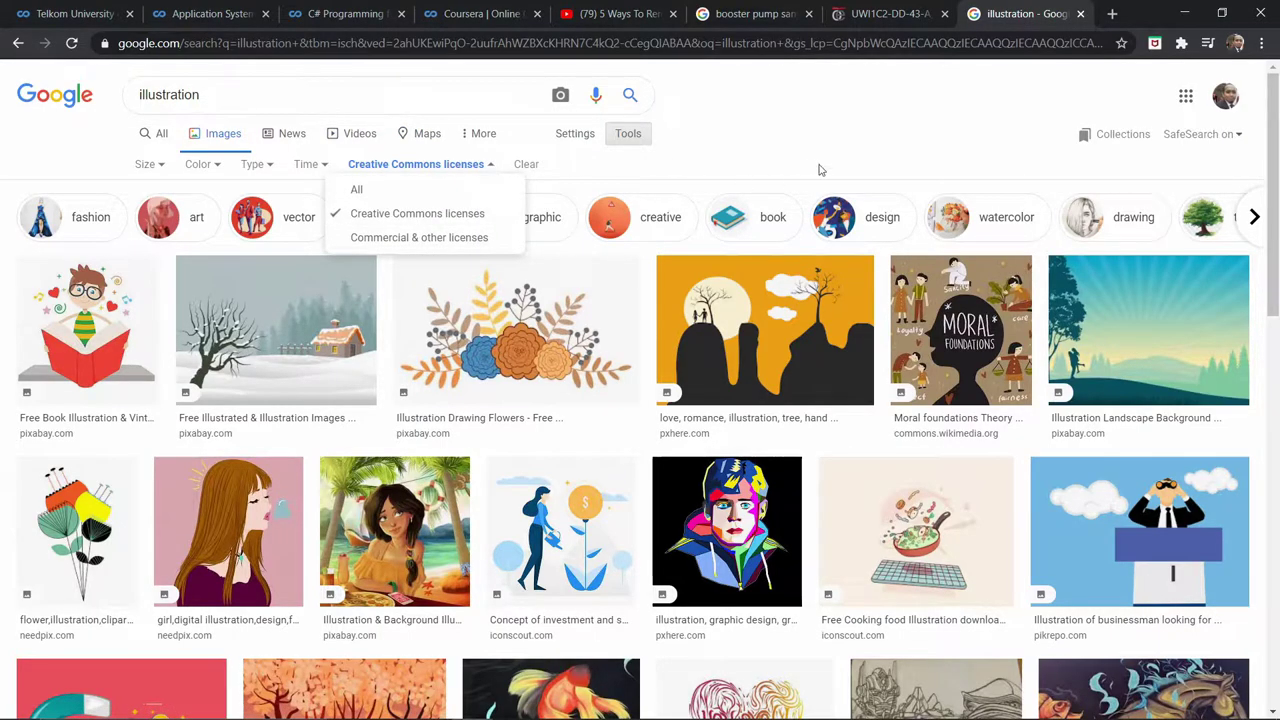
scroll(366, 508, down, 3)
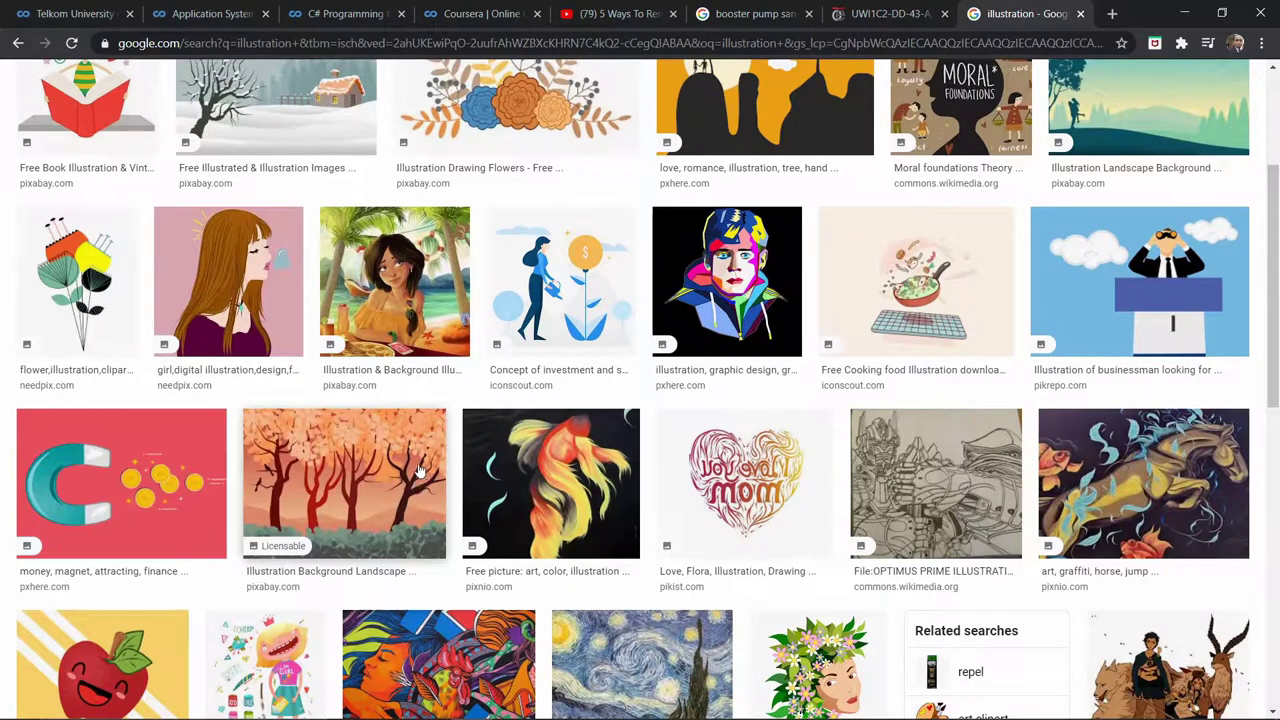
scroll(428, 440, down, 2)
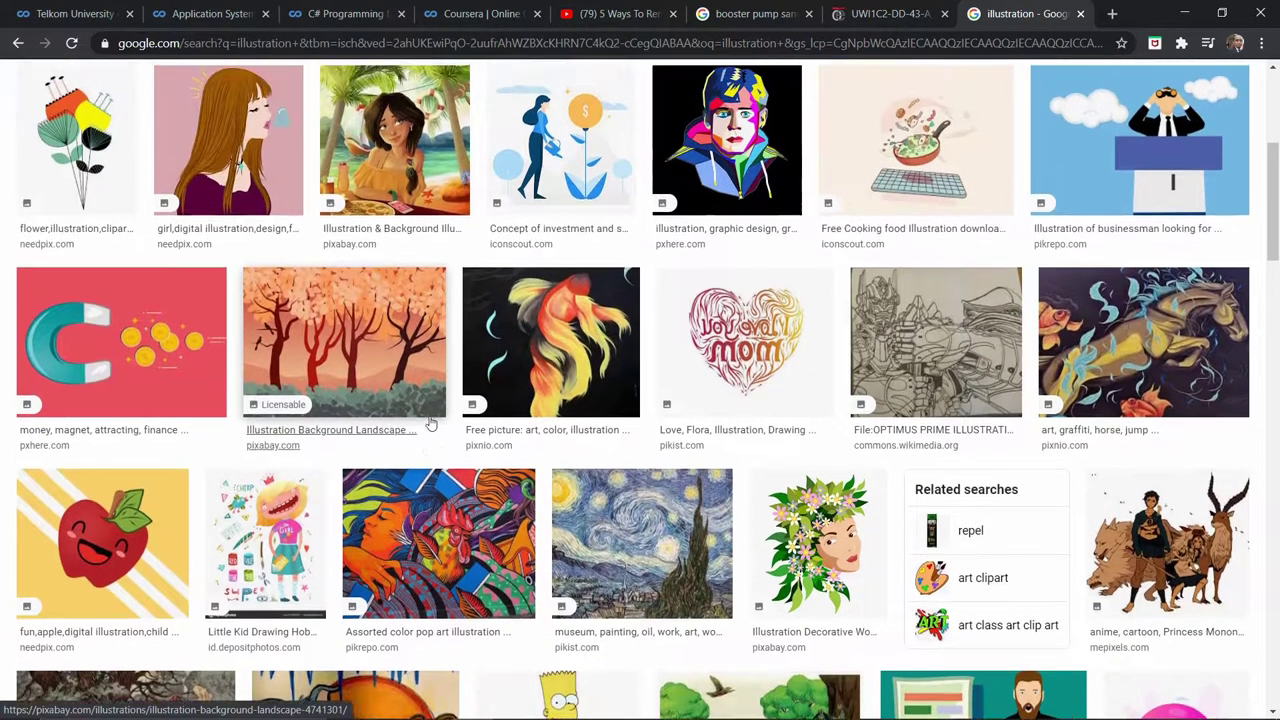
scroll(430, 424, up, 3)
scroll(430, 424, up, 2)
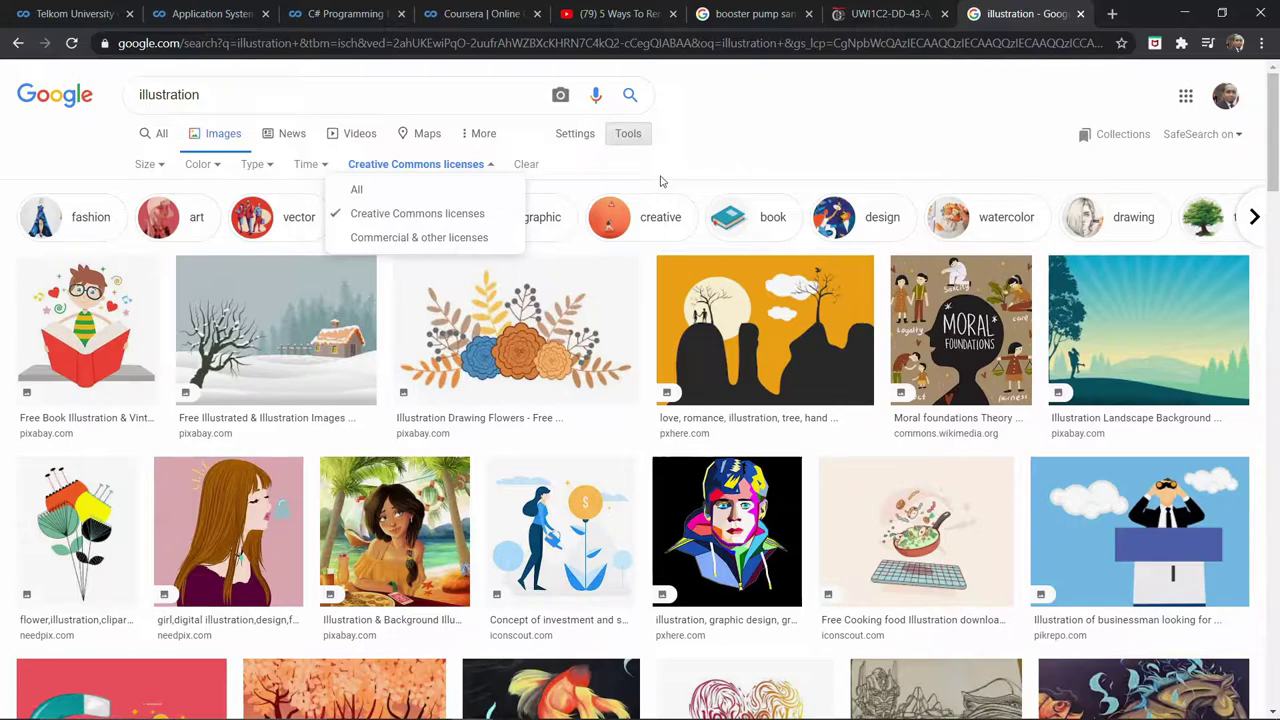
Preview the girl illustration, then scroll further down the results
click(250, 500)
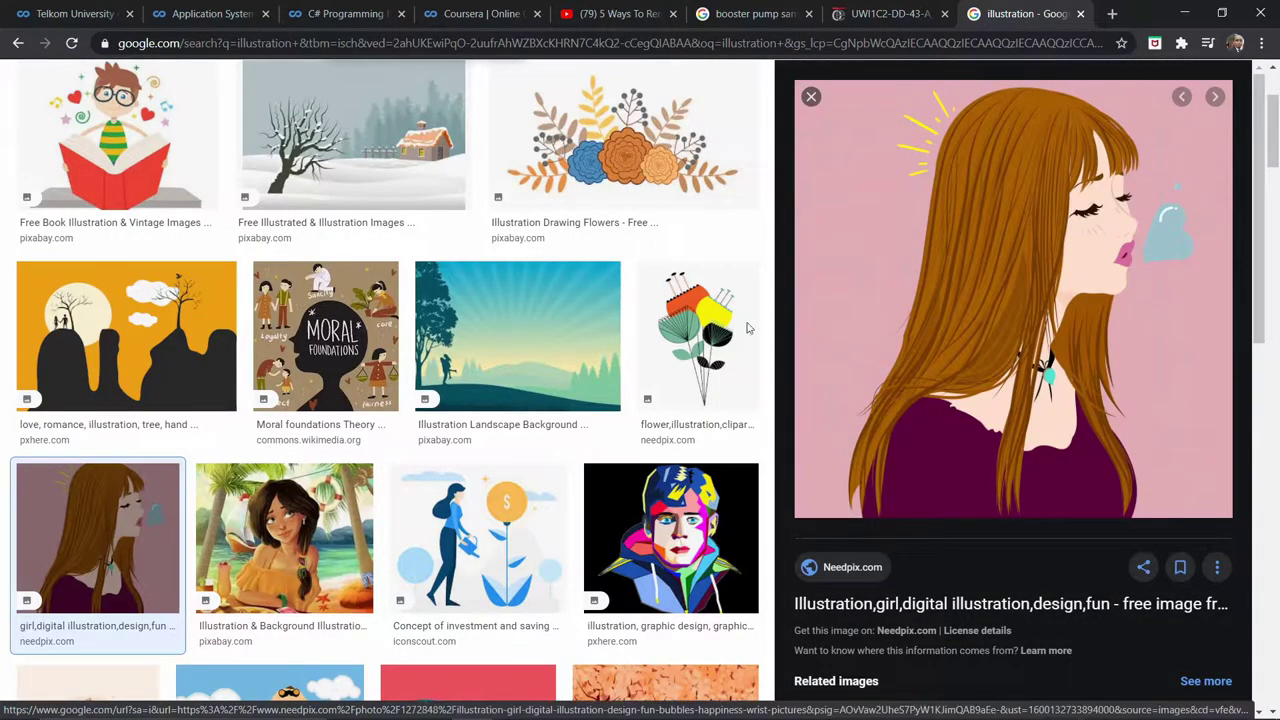
scroll(545, 428, down, 3)
scroll(530, 430, down, 5)
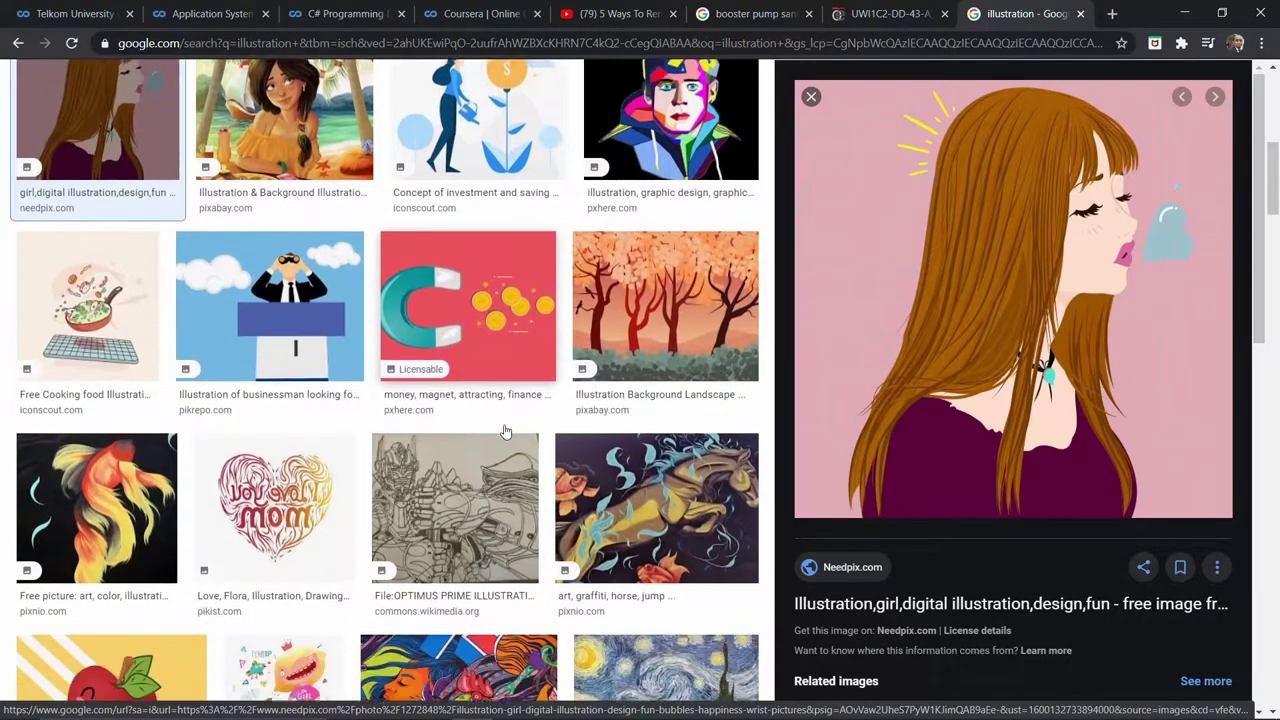
scroll(505, 432, down, 2)
scroll(505, 432, down, 2)
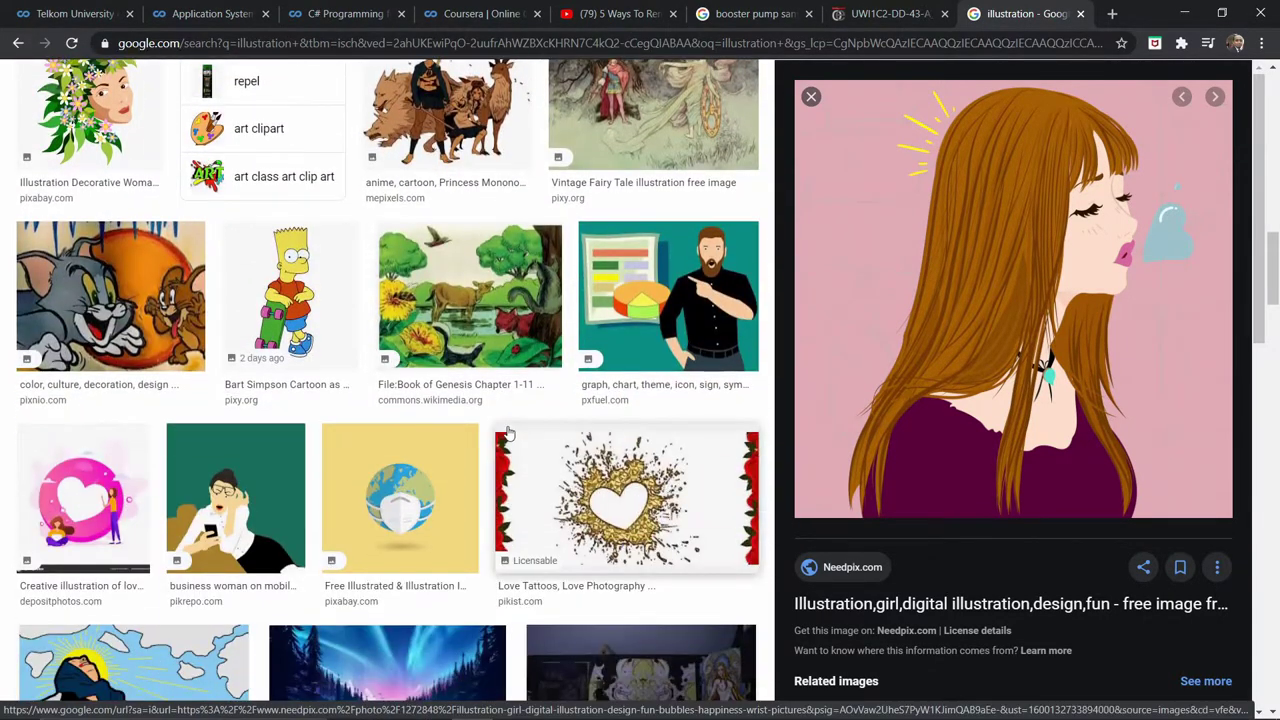
Preview the pxfuel bearded man chart illustration and copy the image
click(657, 338)
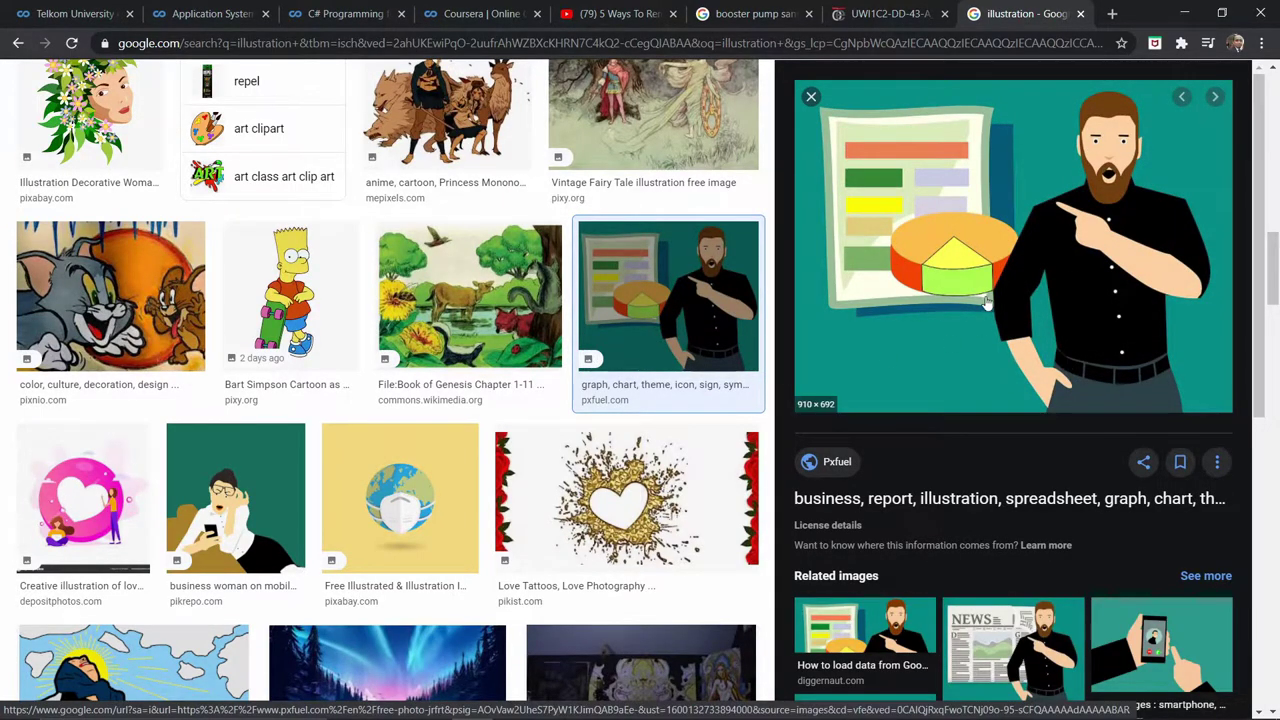
right_click(958, 339)
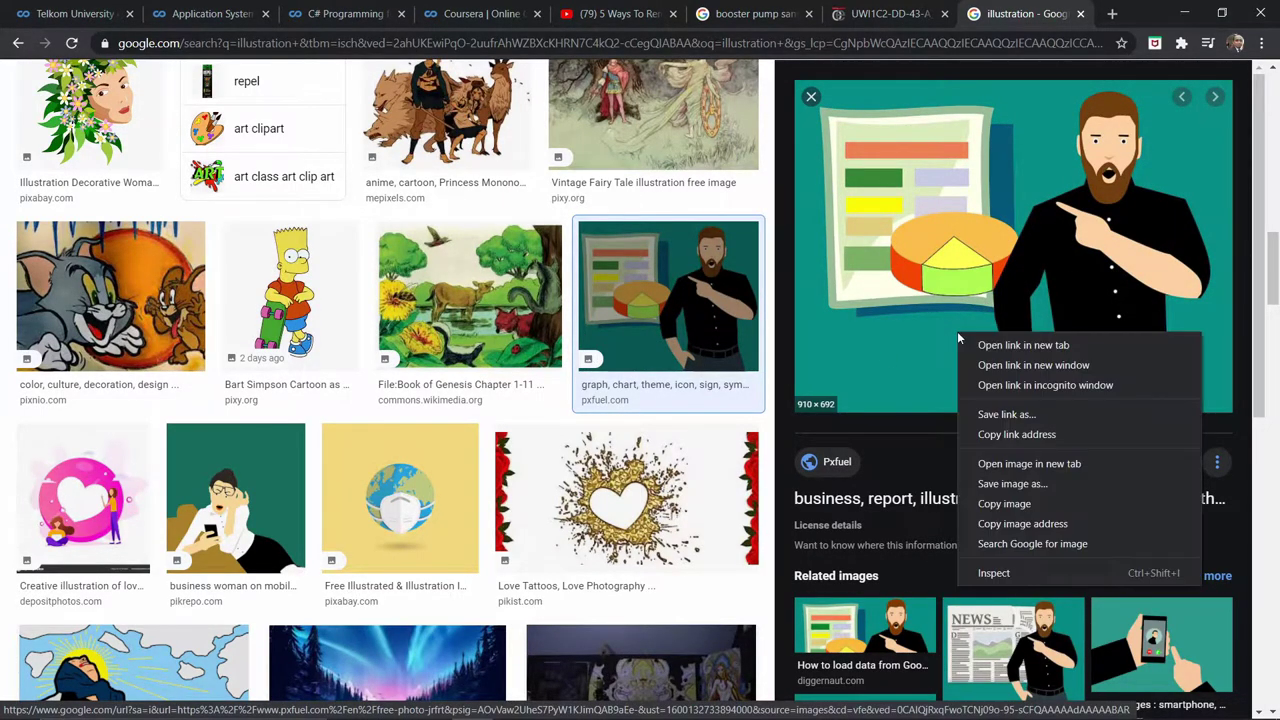
click(1012, 483)
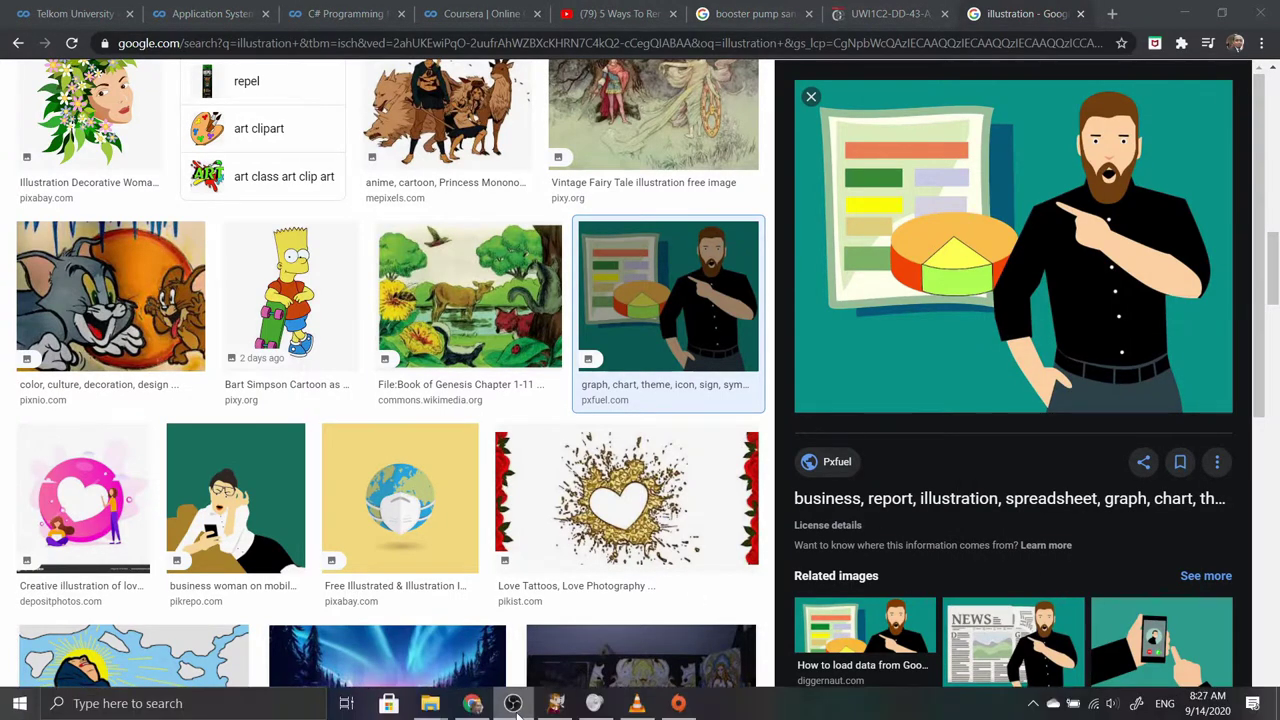
Paste the copied illustration into GIMP as a new 910×692 image and add an alpha channel to its layer
click(553, 703)
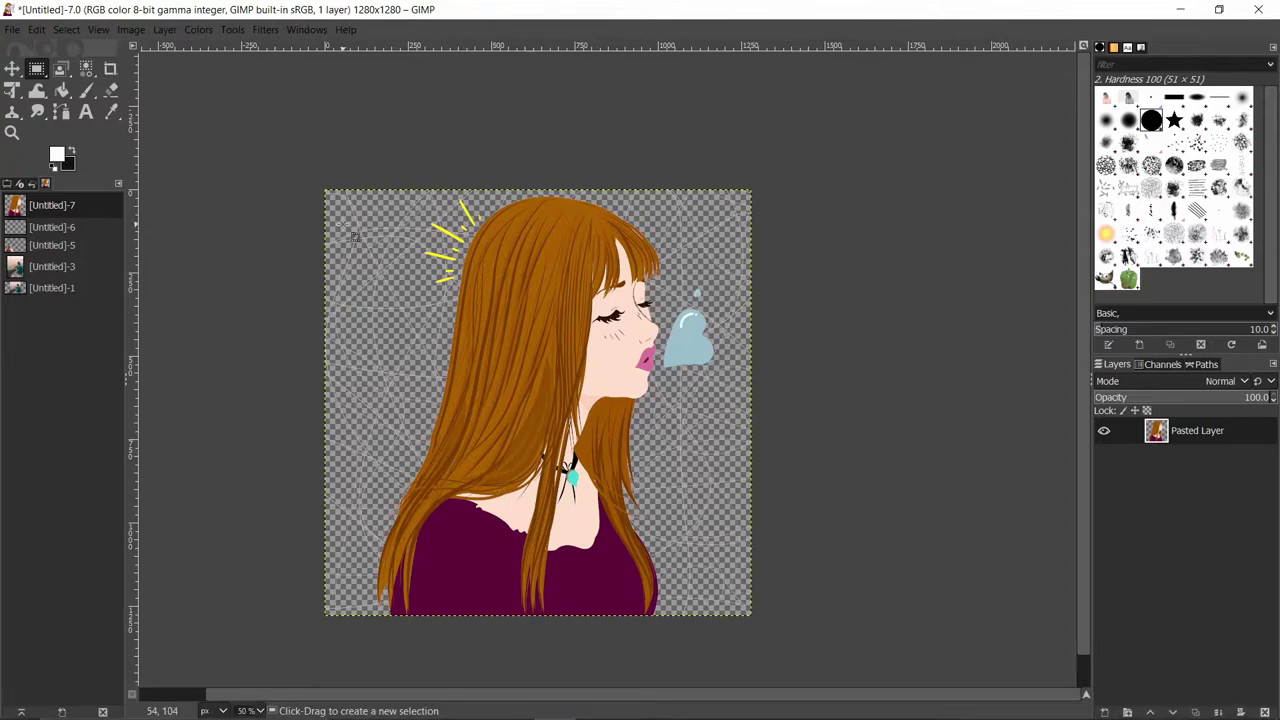
click(14, 30)
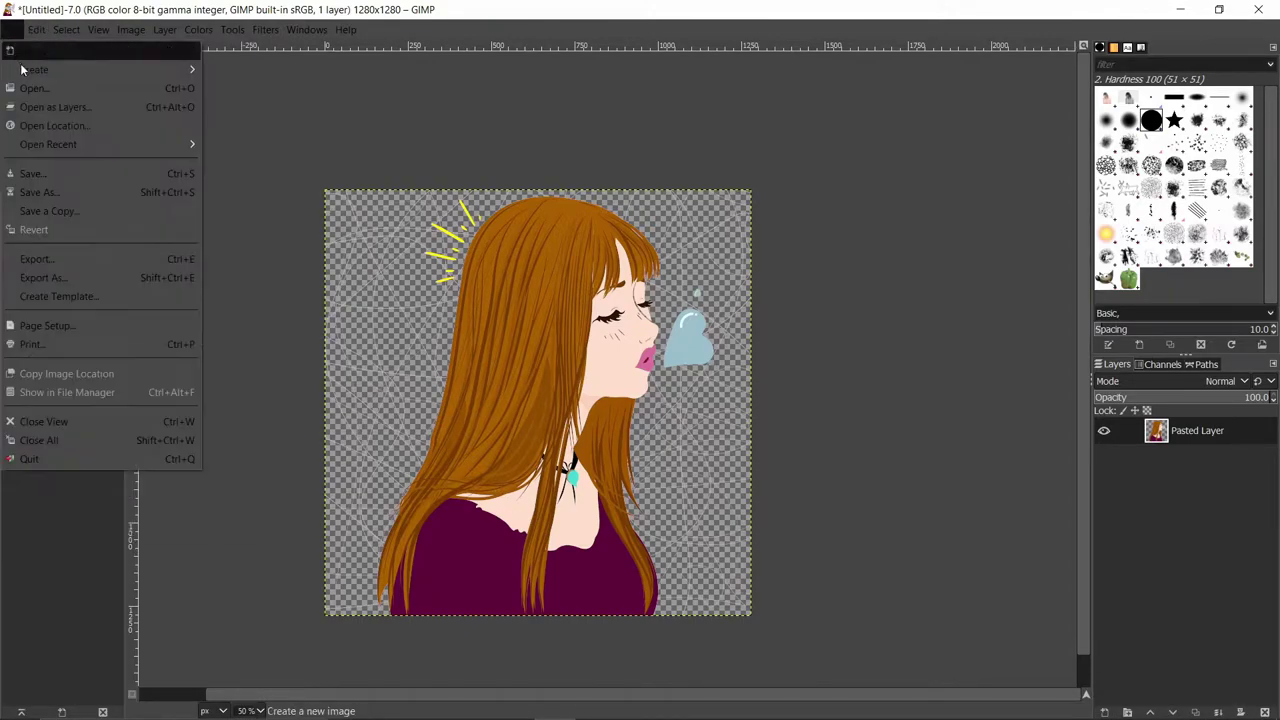
click(274, 77)
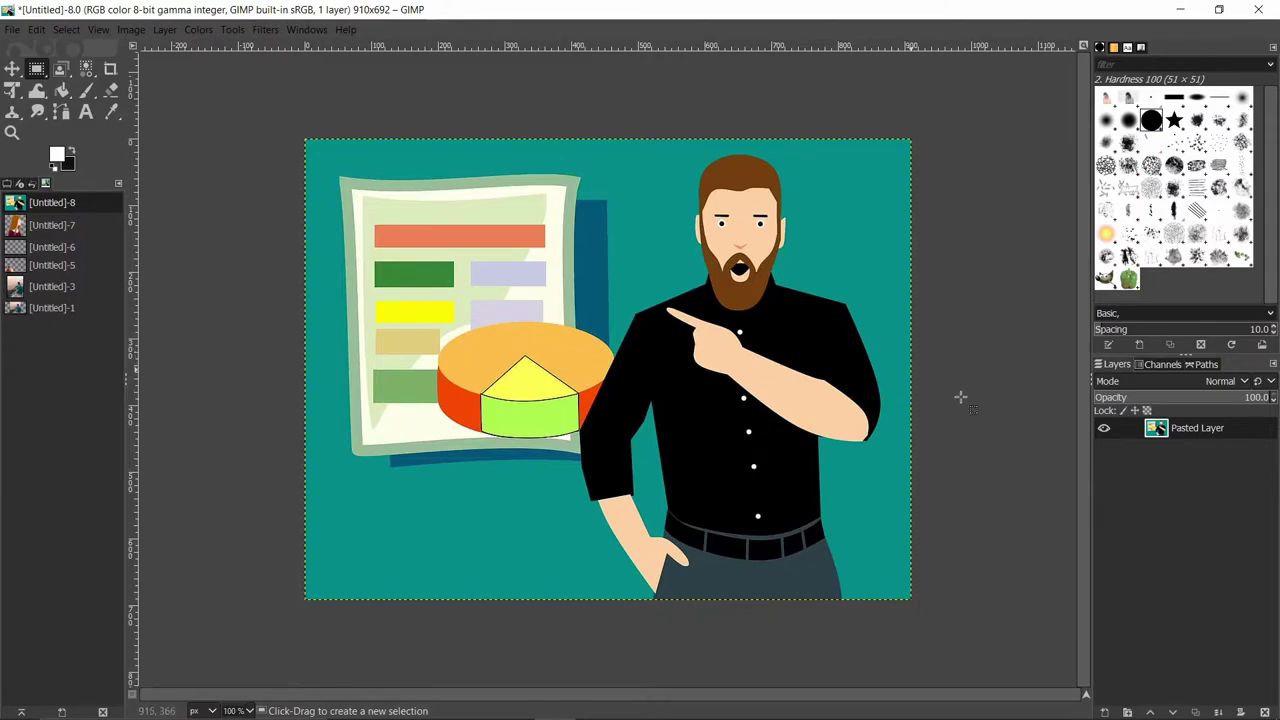
right_click(1165, 428)
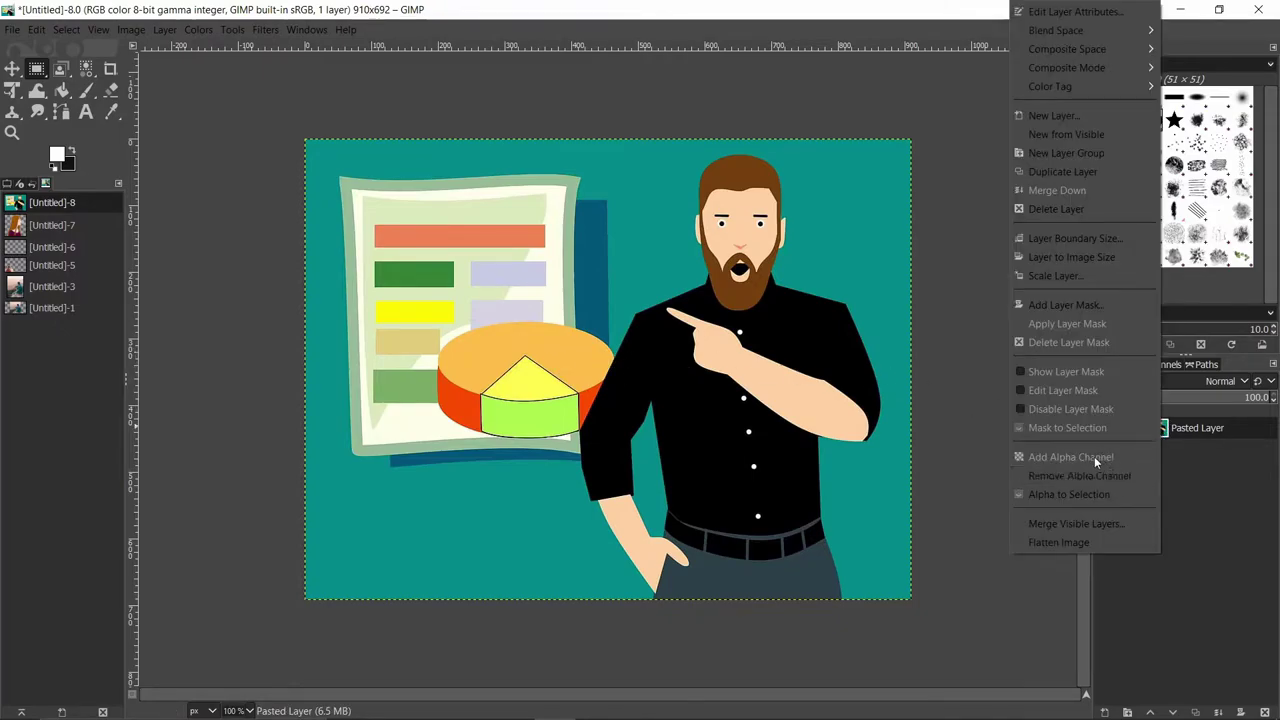
click(1174, 466)
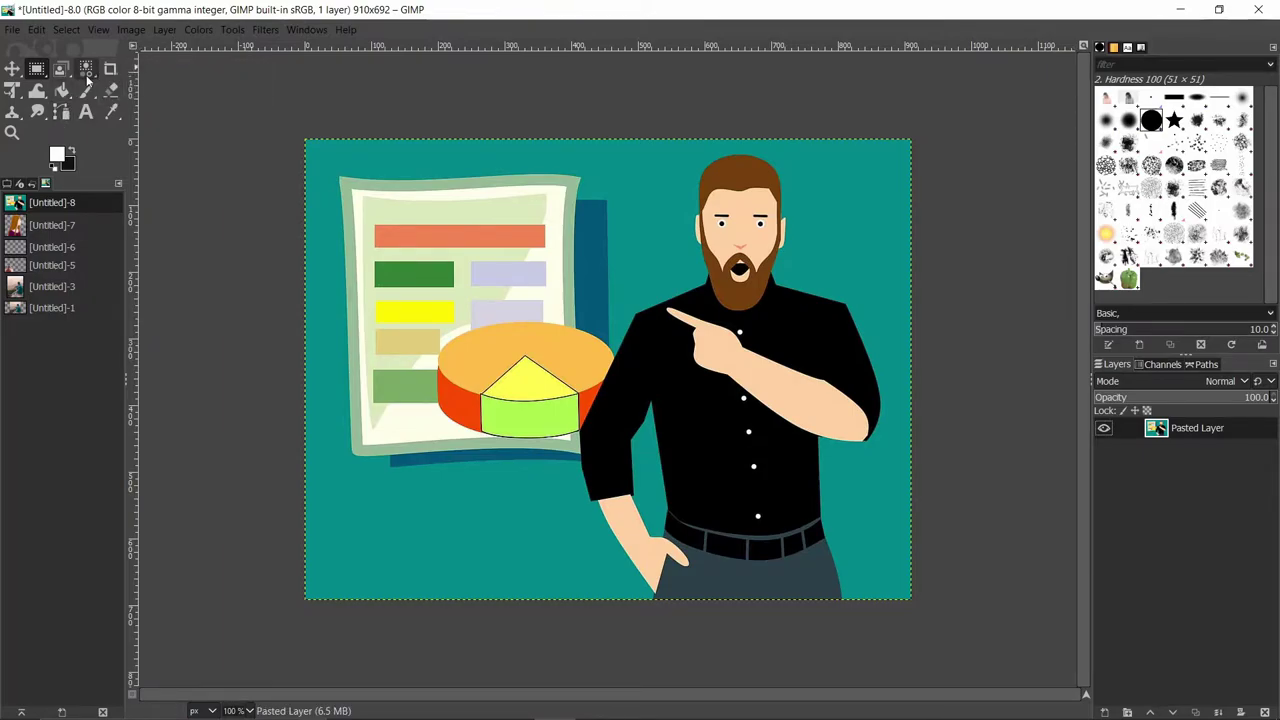
Select the teal background with Select by Color and delete it to transparency
click(201, 96)
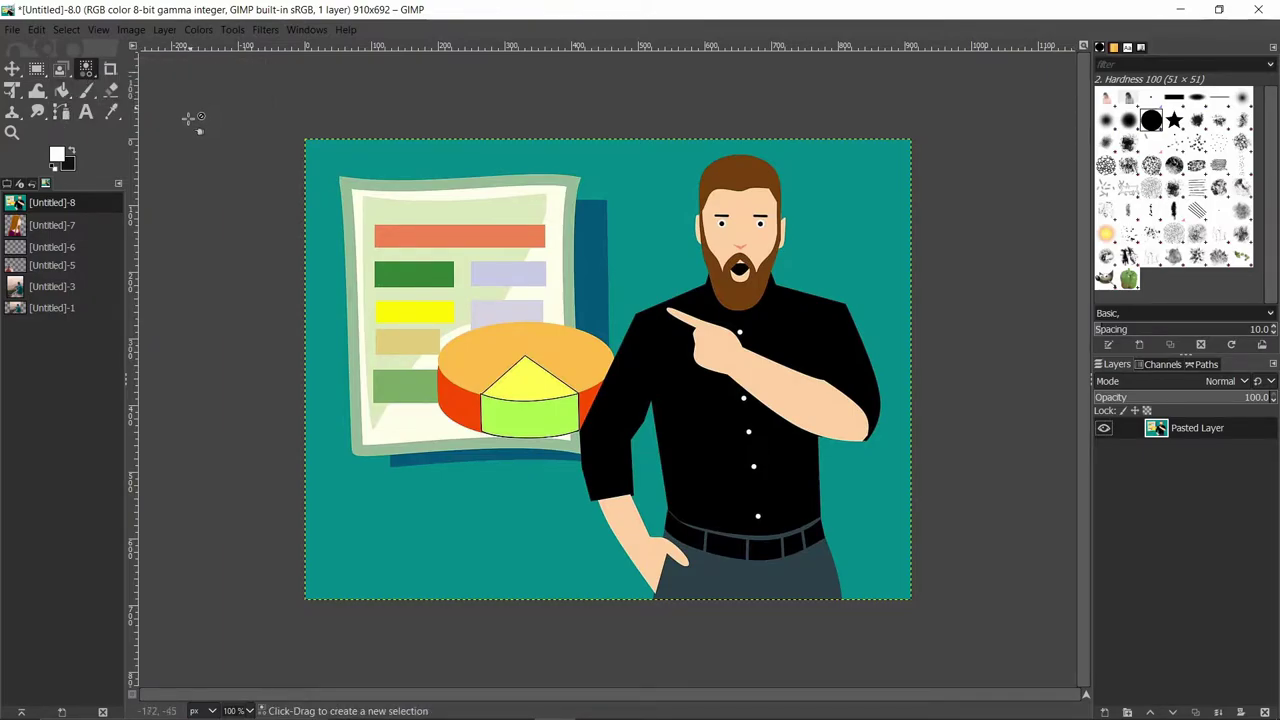
click(20, 186)
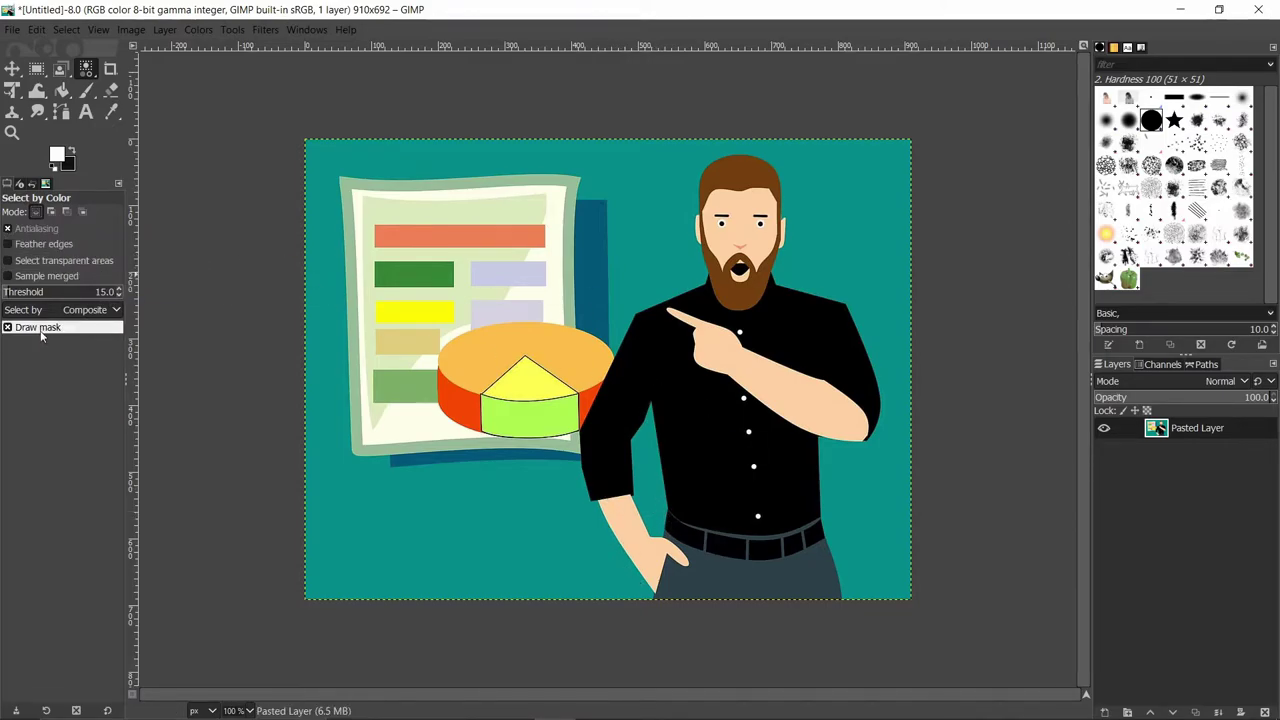
mouse_move(321, 251)
mouse_down()
mouse_move(330, 316)
mouse_move(334, 242)
mouse_up()
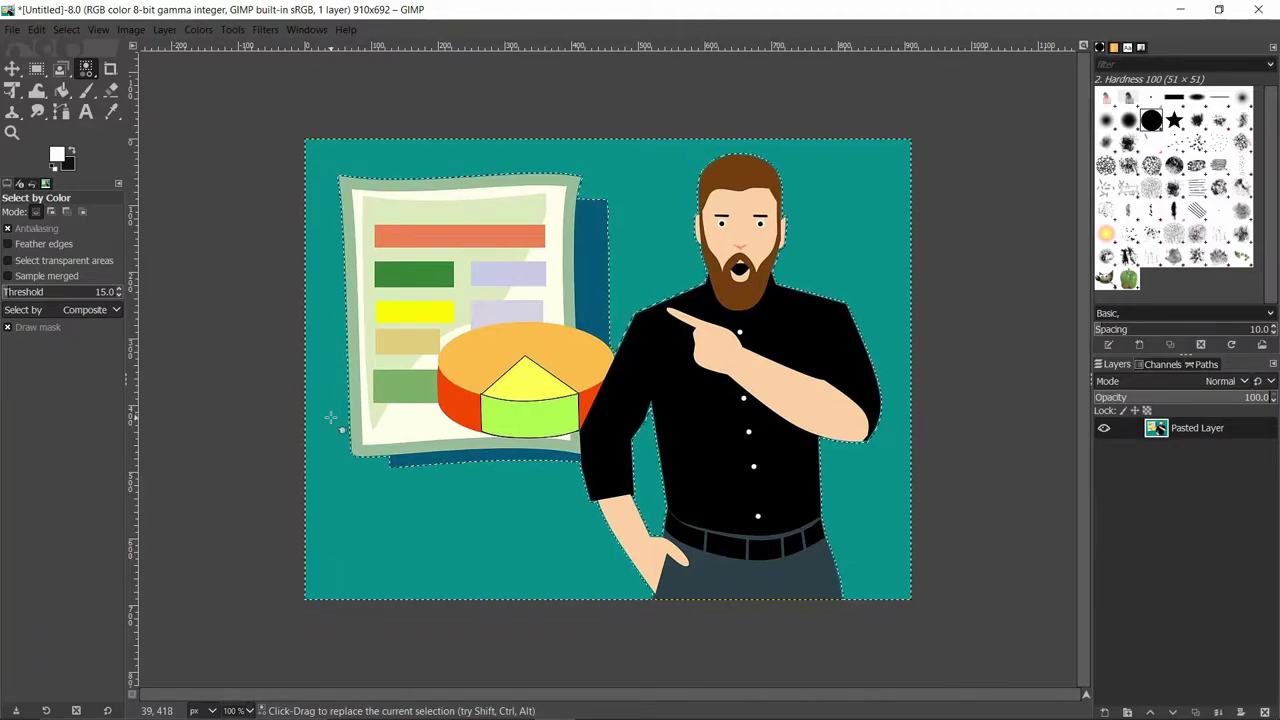
key(Delete)
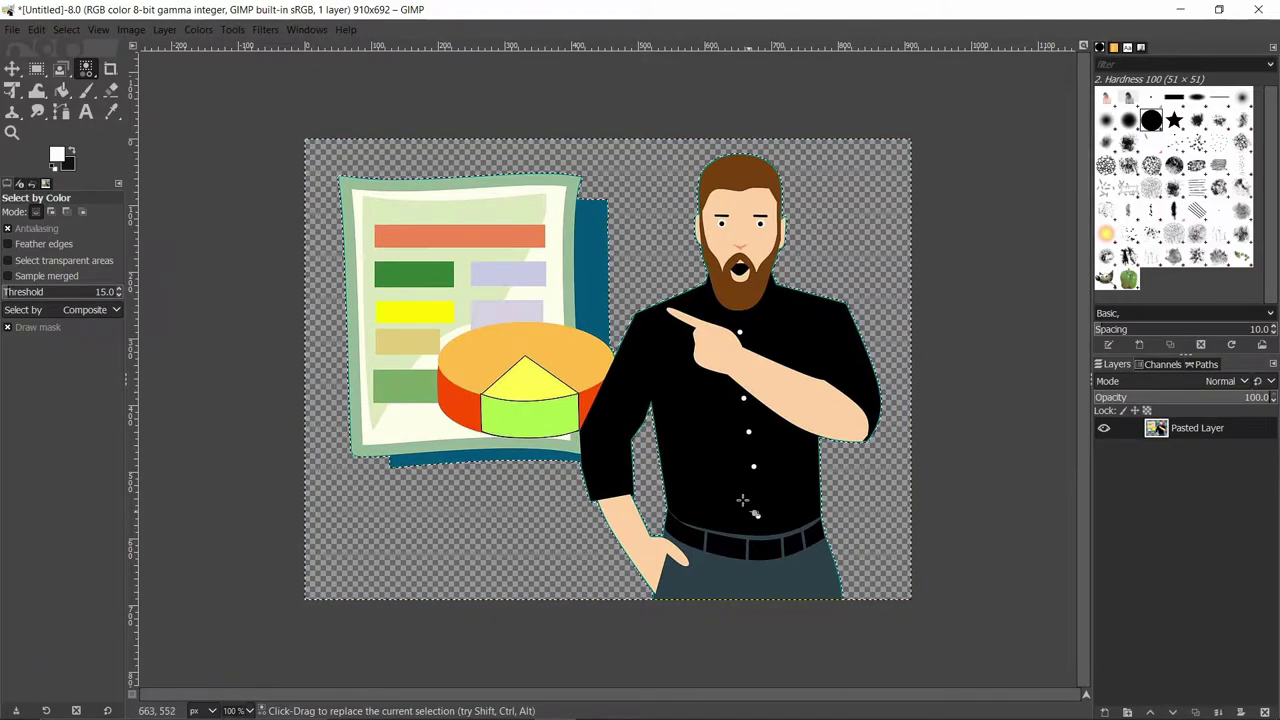
Undo the deletion and reselect the teal background with adjusted tolerance, excluding belt and trousers
scroll(743, 501, up, 3)
scroll(571, 509, up, 1)
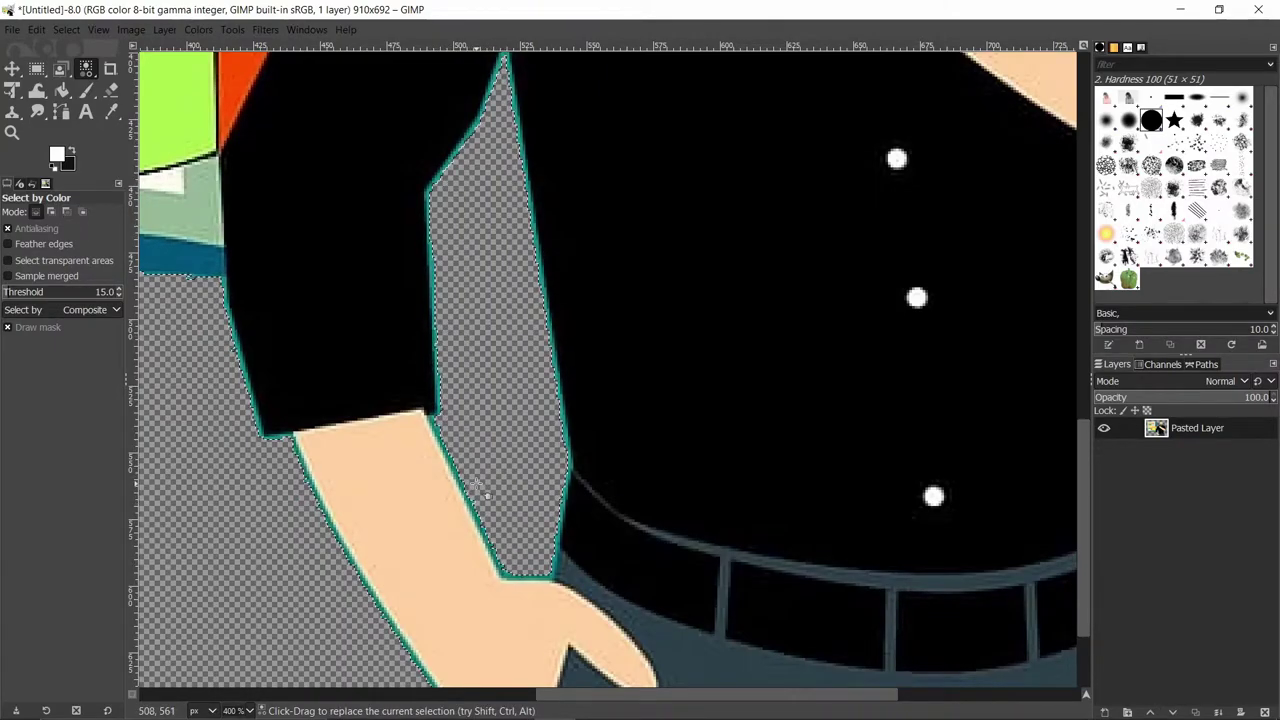
key(ctrl+z)
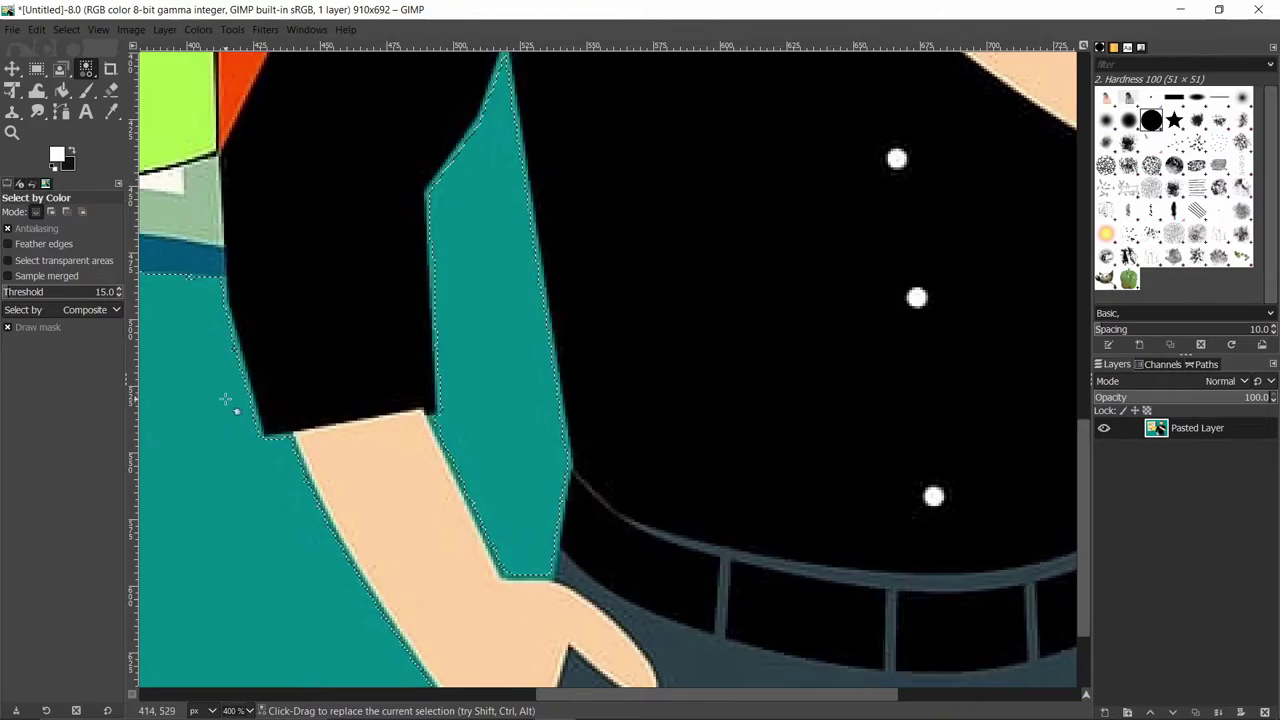
drag(184, 423, 211, 473)
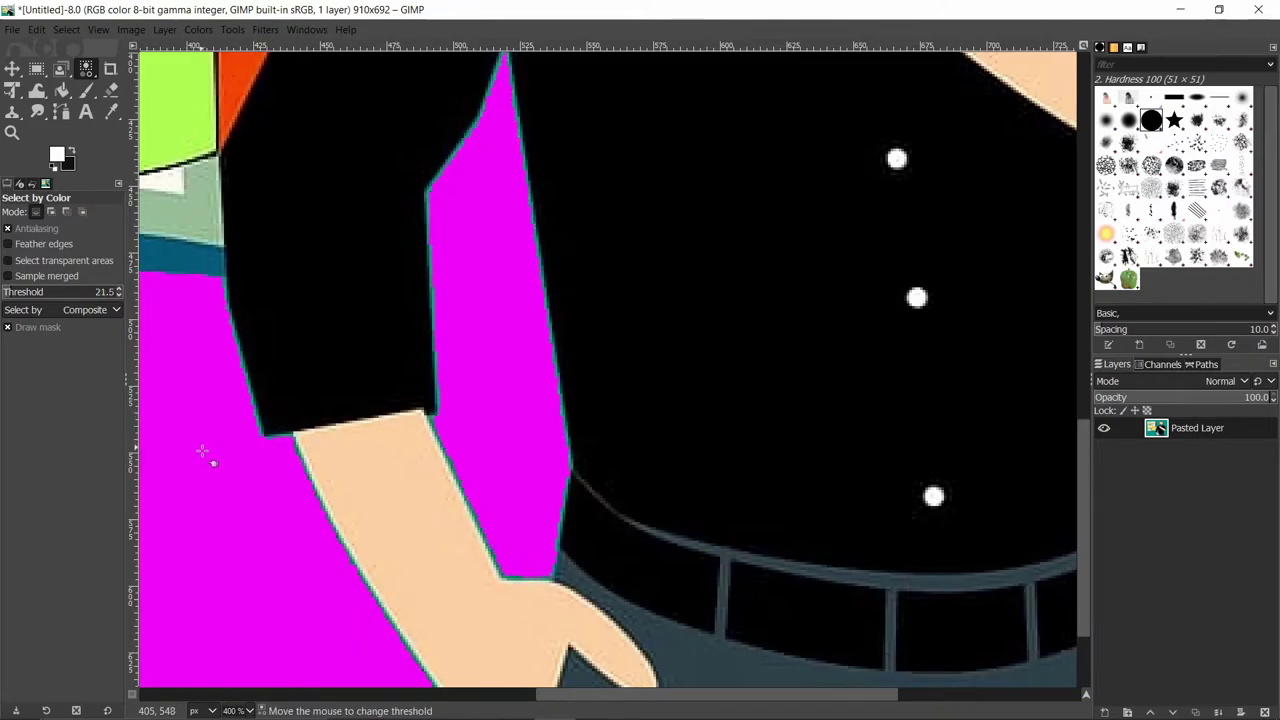
drag(235, 525, 361, 664)
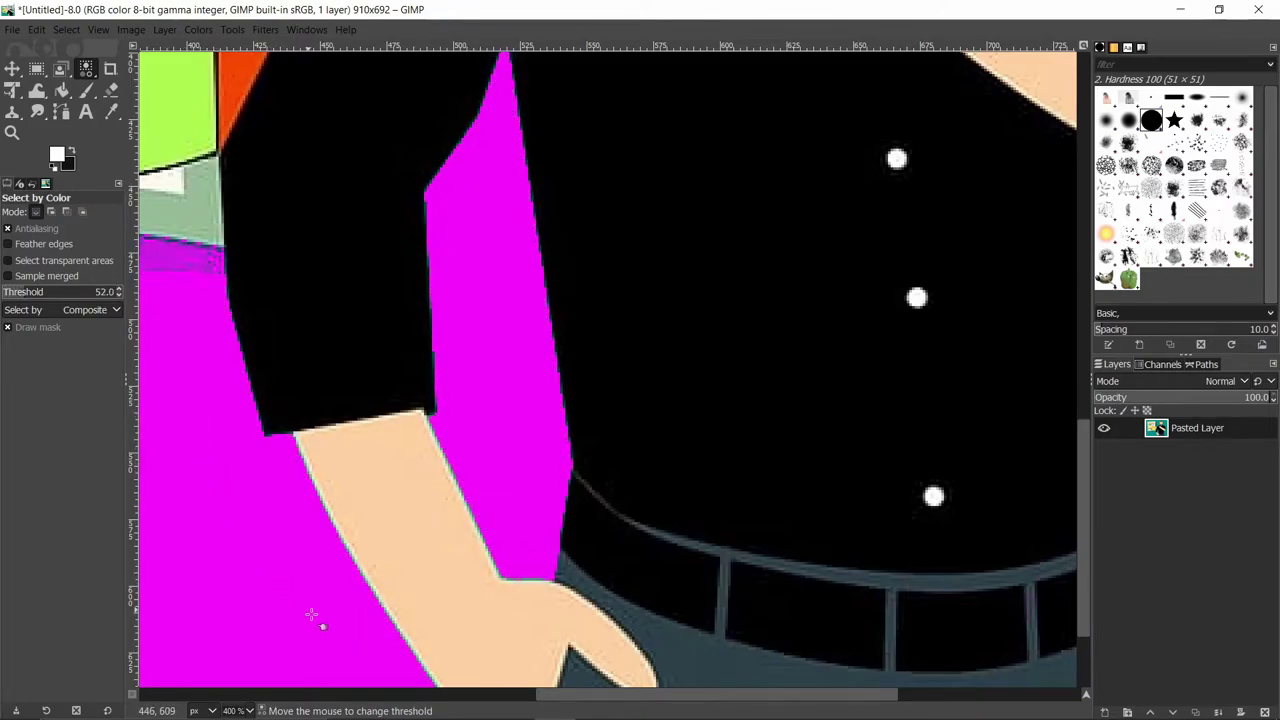
mouse_move(316, 601)
mouse_down()
mouse_move(385, 622)
mouse_move(372, 600)
mouse_up()
Delete the reselected teal background, leaving the figures on transparency at 100% zoom
key(1)
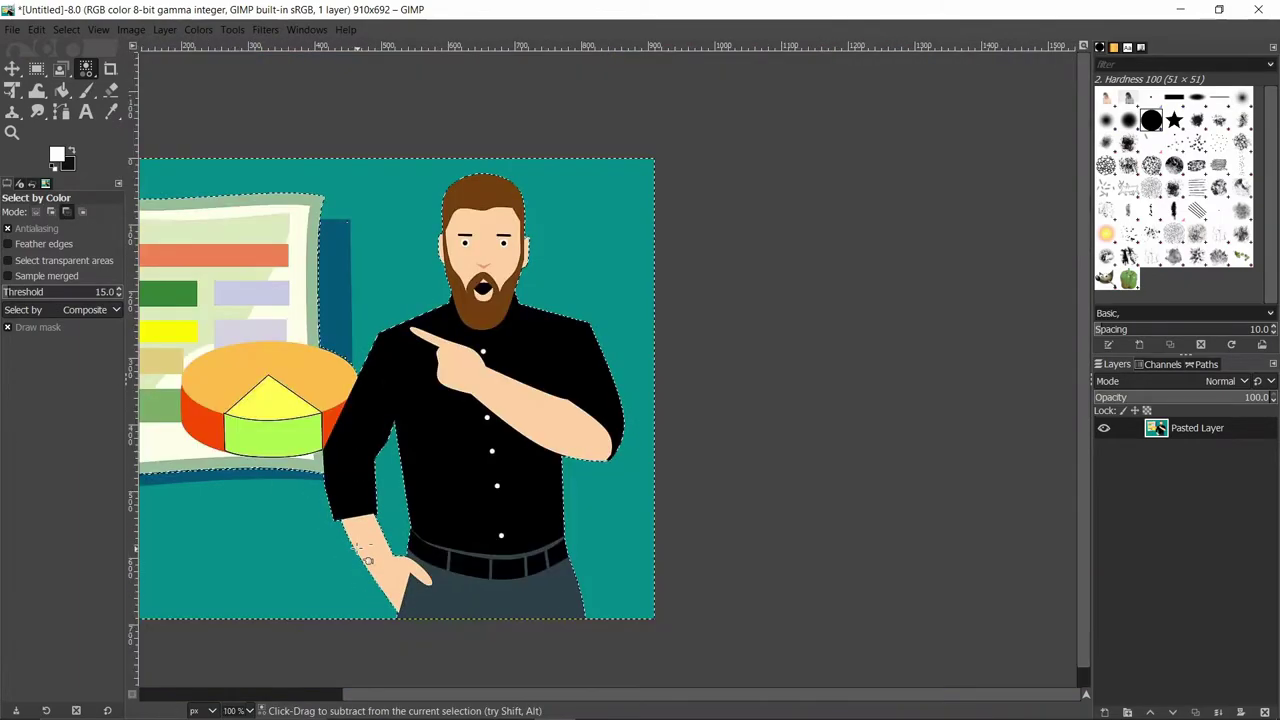
key(plus)
key(Delete)
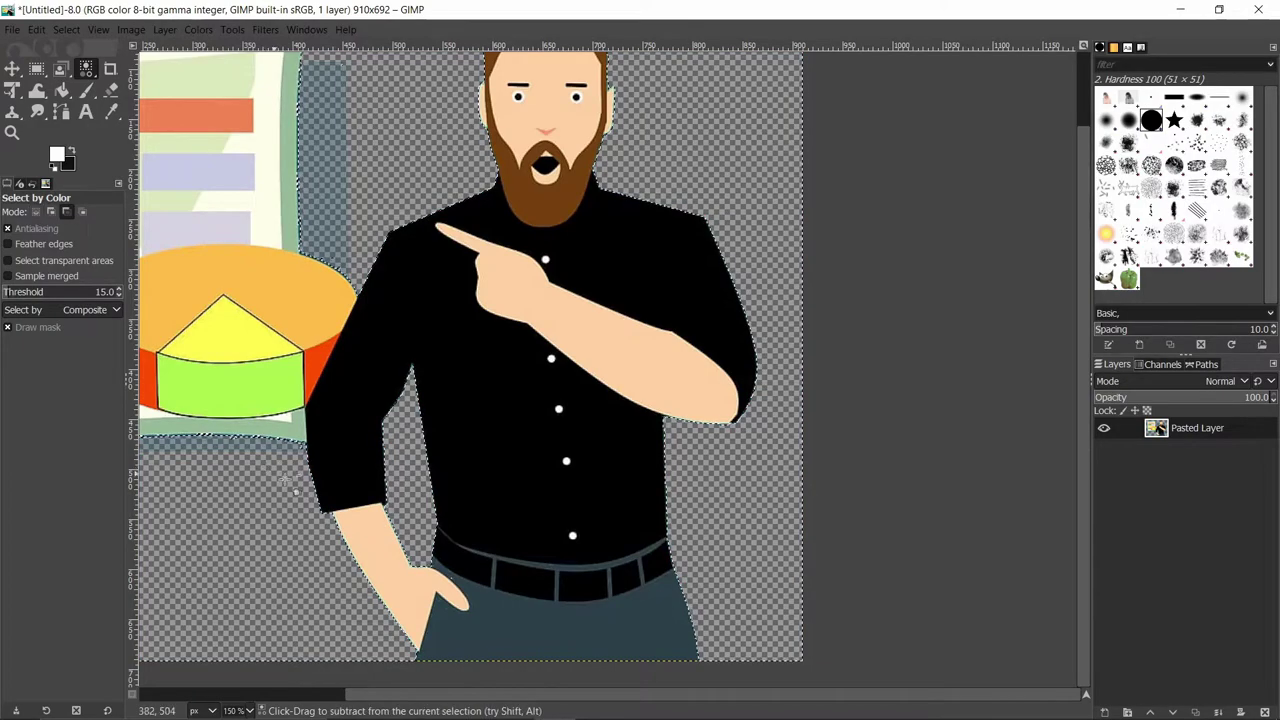
key(minus)
key(minus)
key(1)
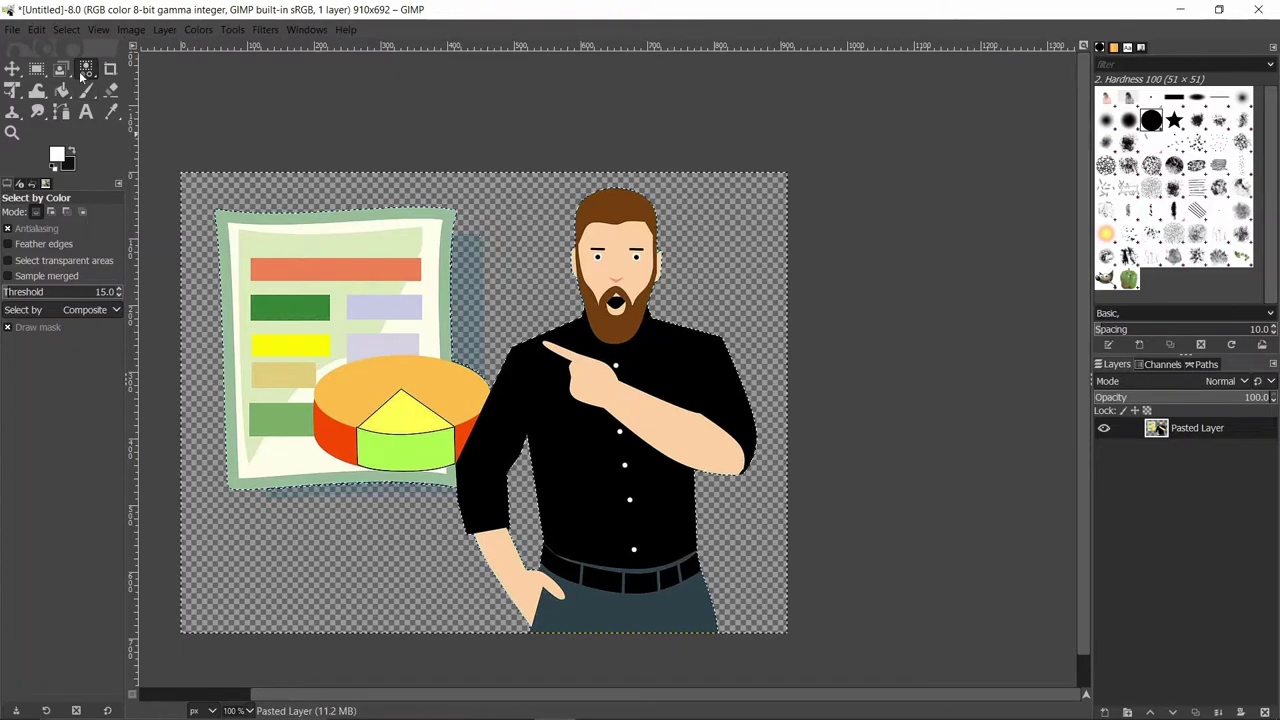
mouse_move(61, 68)
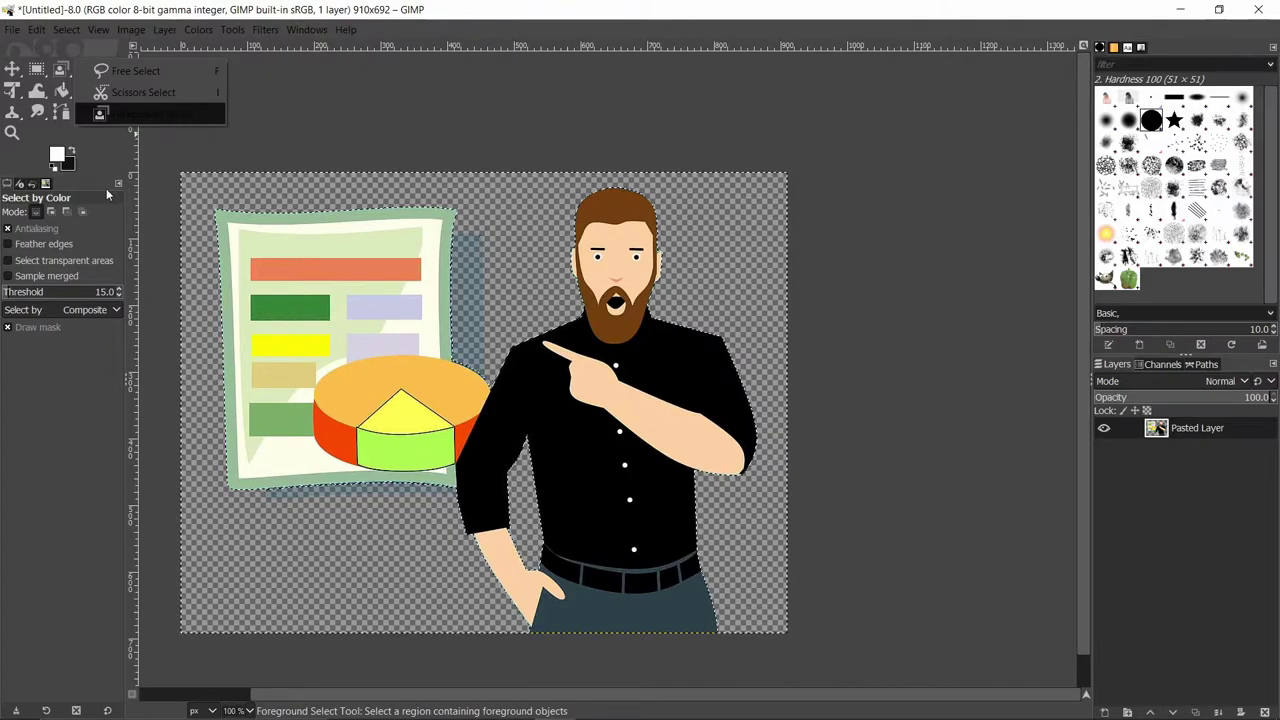
click(300, 137)
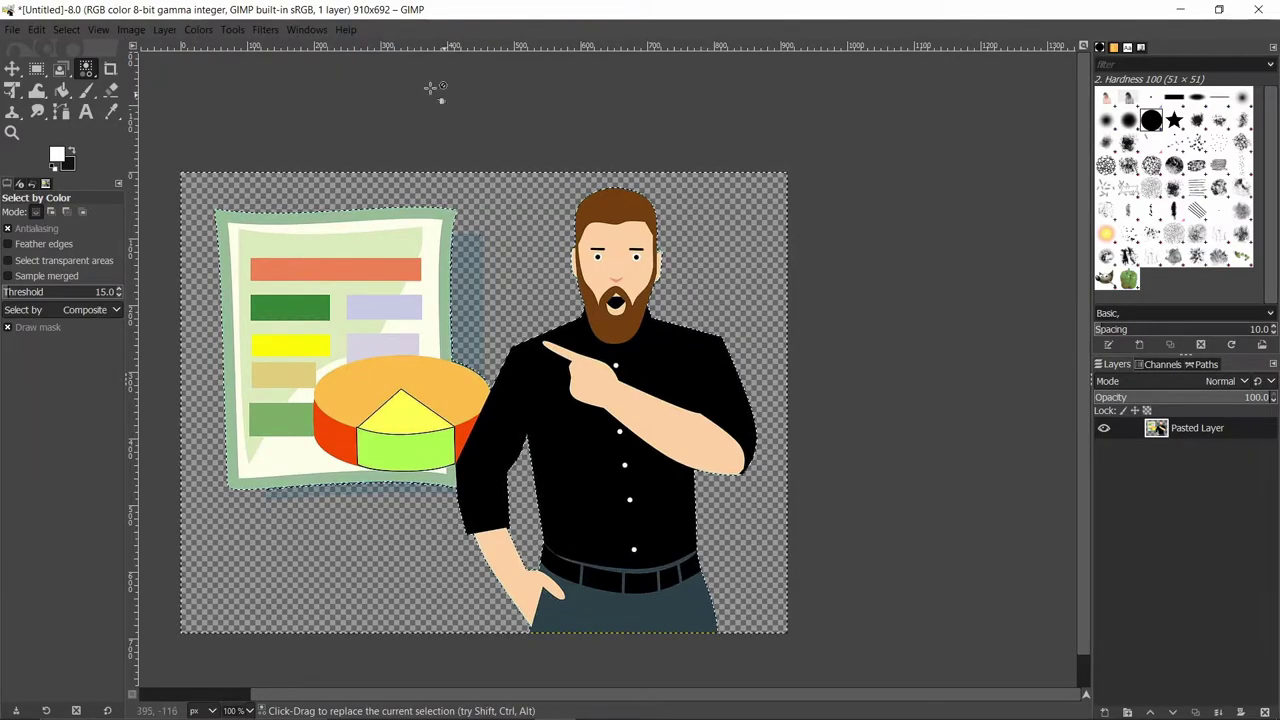
click(317, 30)
click(317, 30)
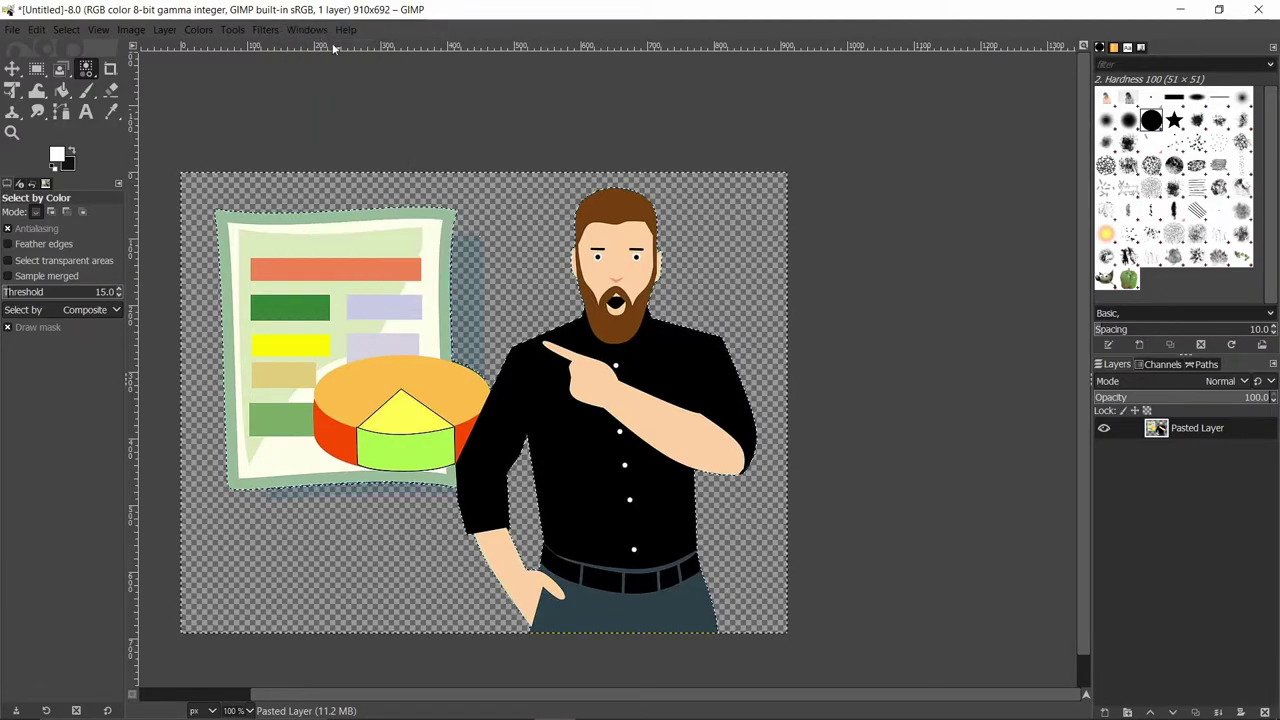
click(12, 29)
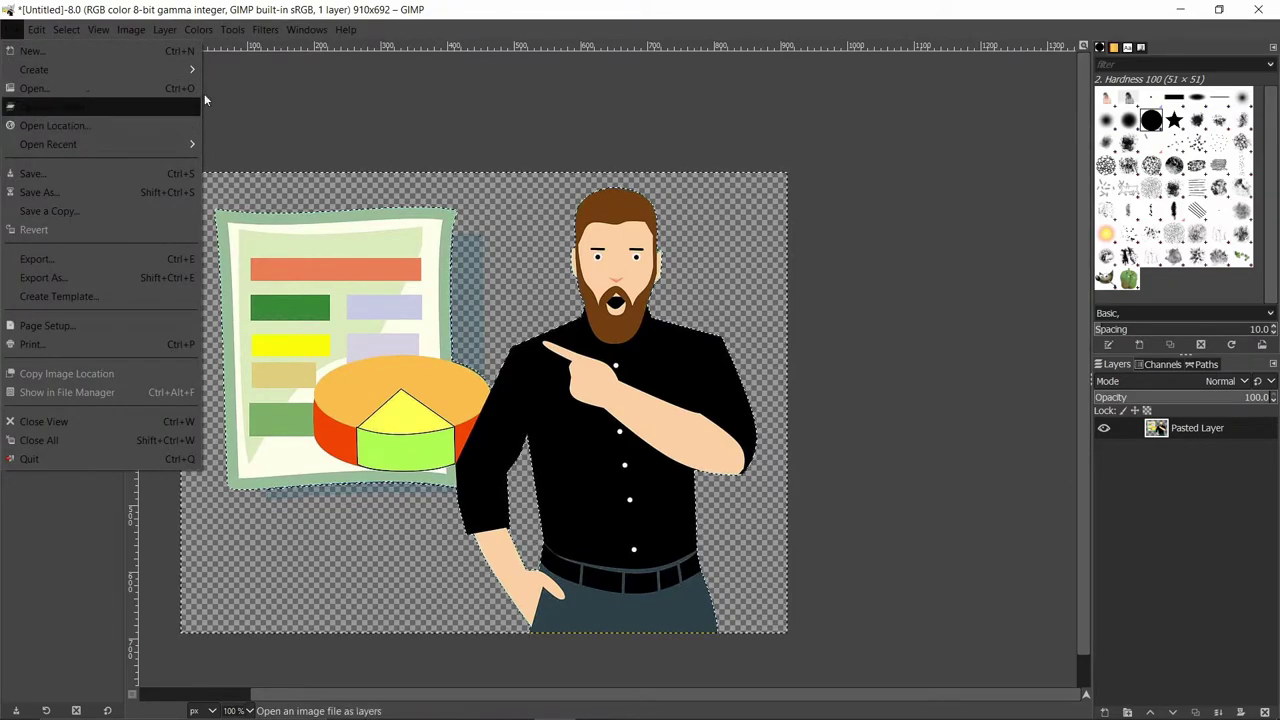
click(310, 29)
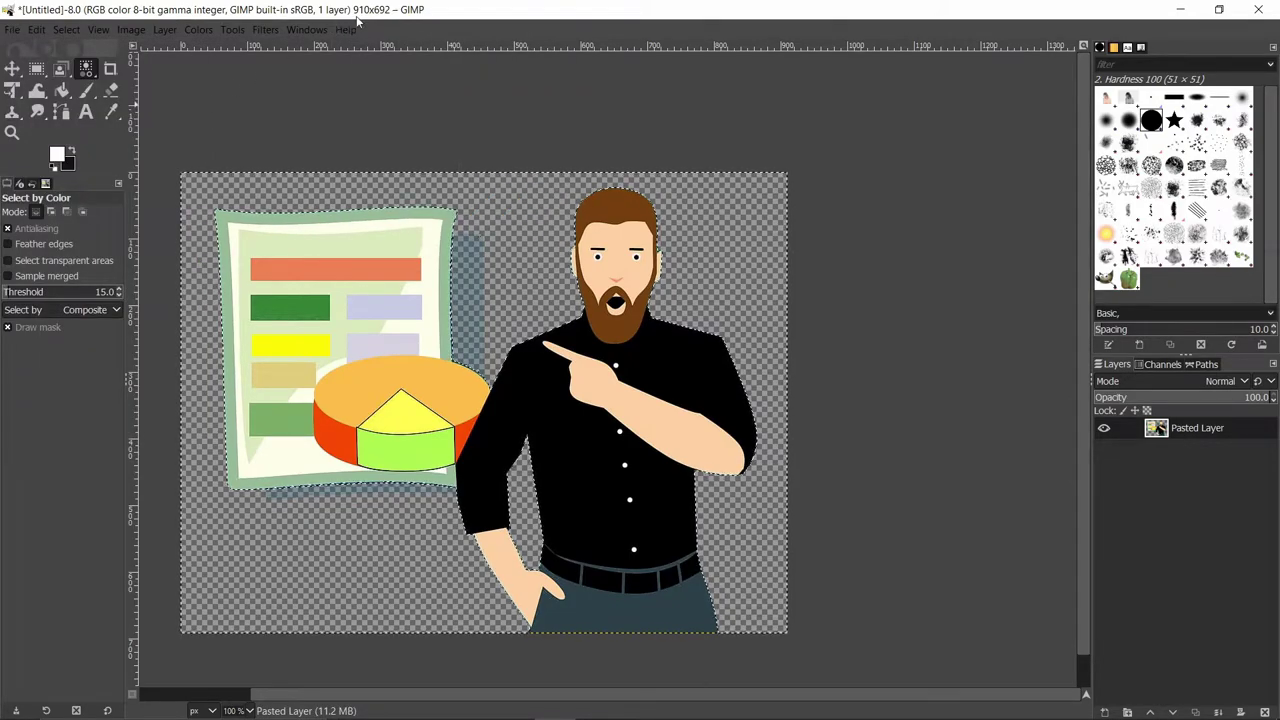
click(306, 30)
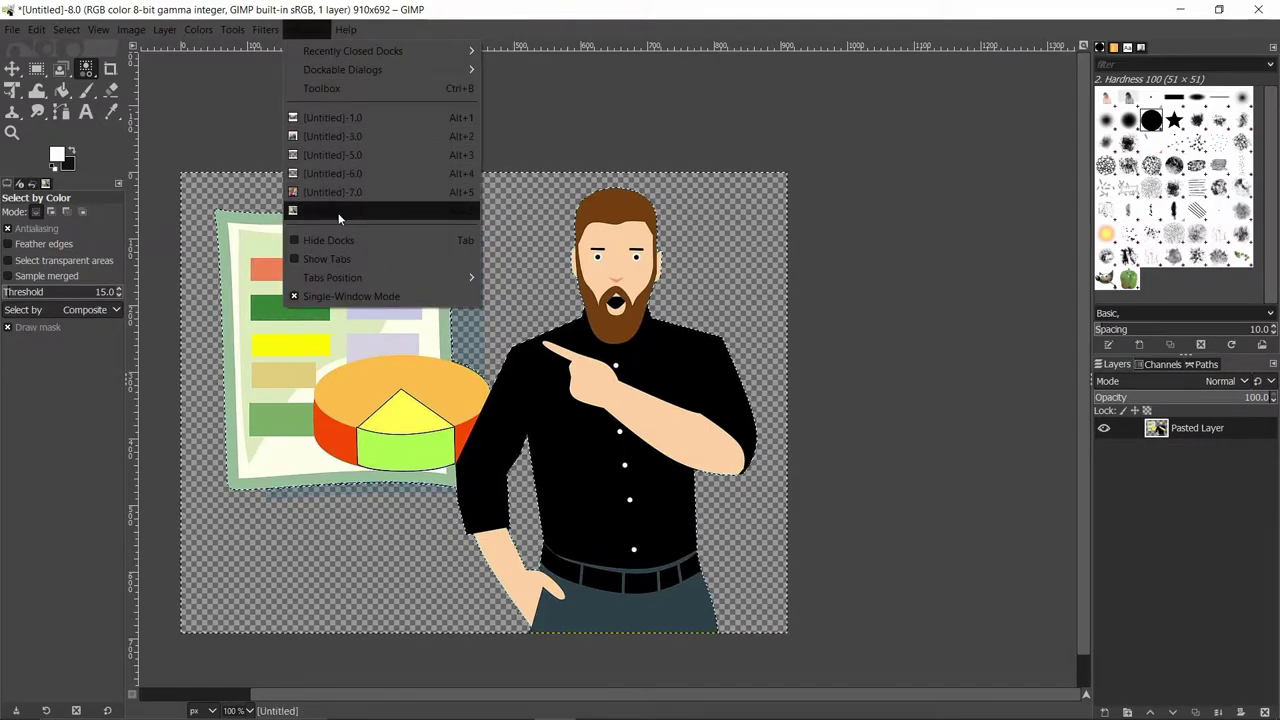
click(365, 117)
click(306, 29)
click(328, 134)
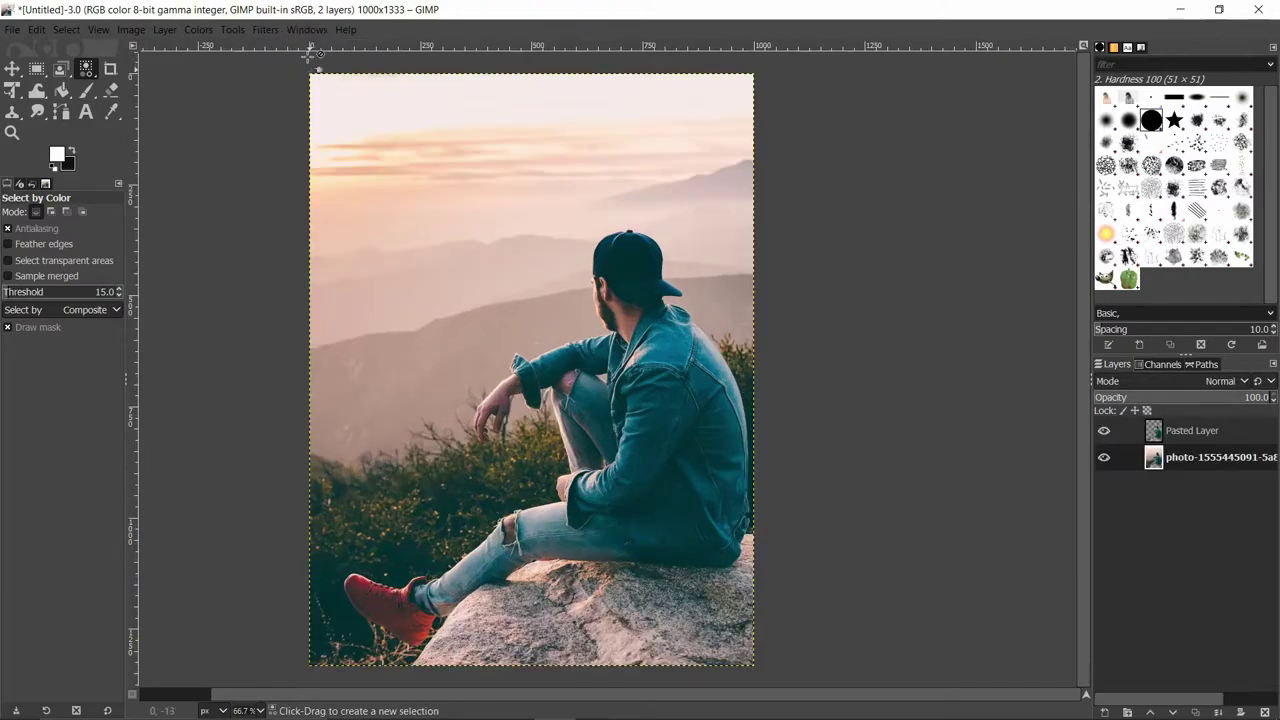
click(306, 29)
click(329, 134)
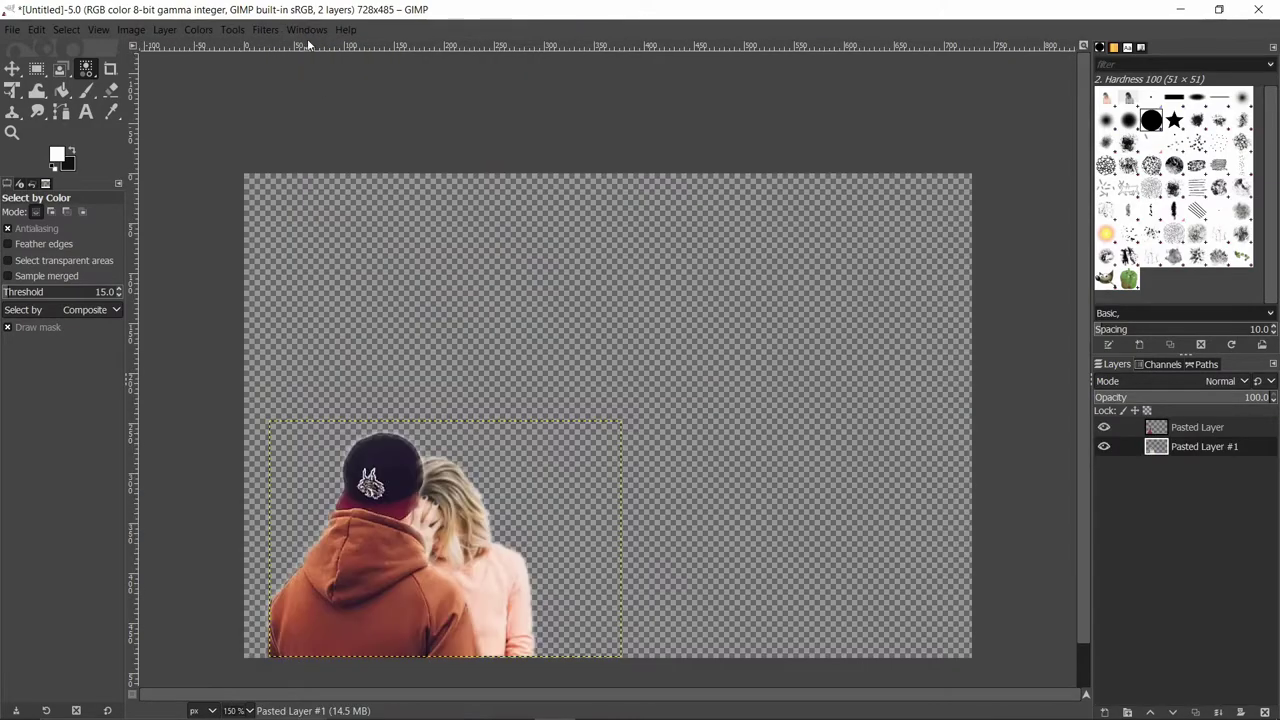
click(306, 29)
click(338, 177)
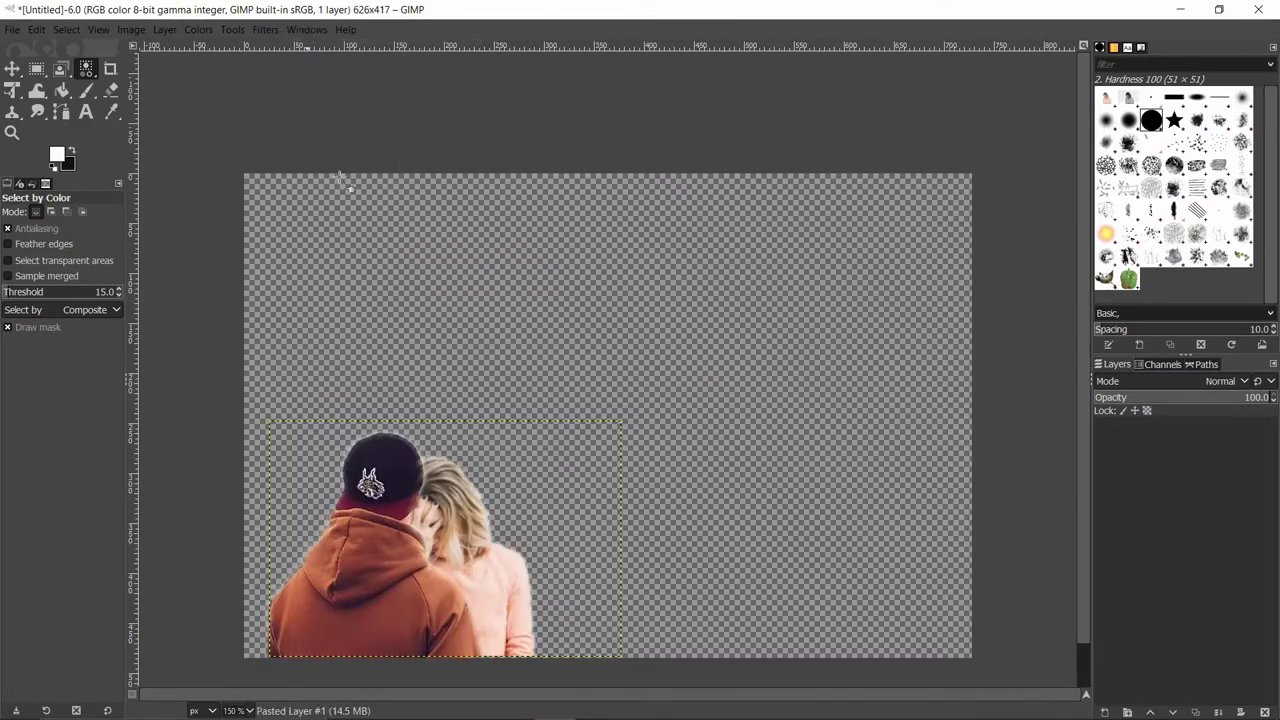
click(312, 30)
click(352, 192)
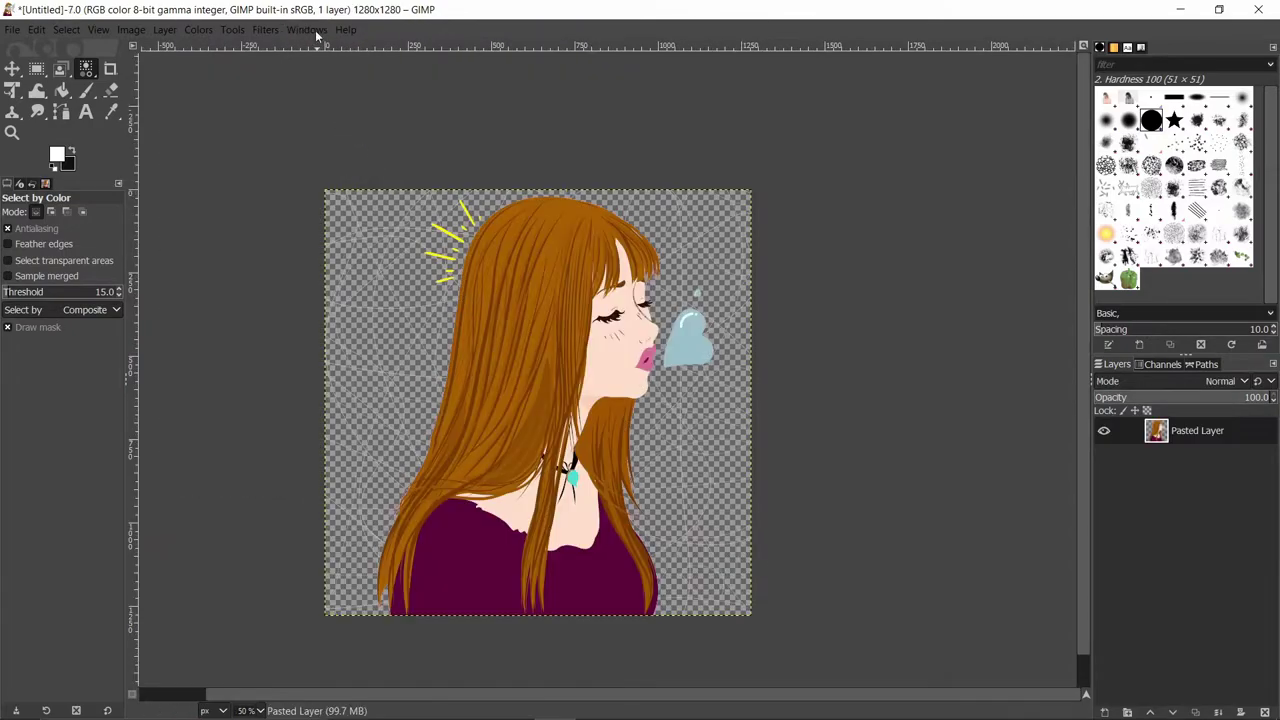
click(306, 29)
click(347, 142)
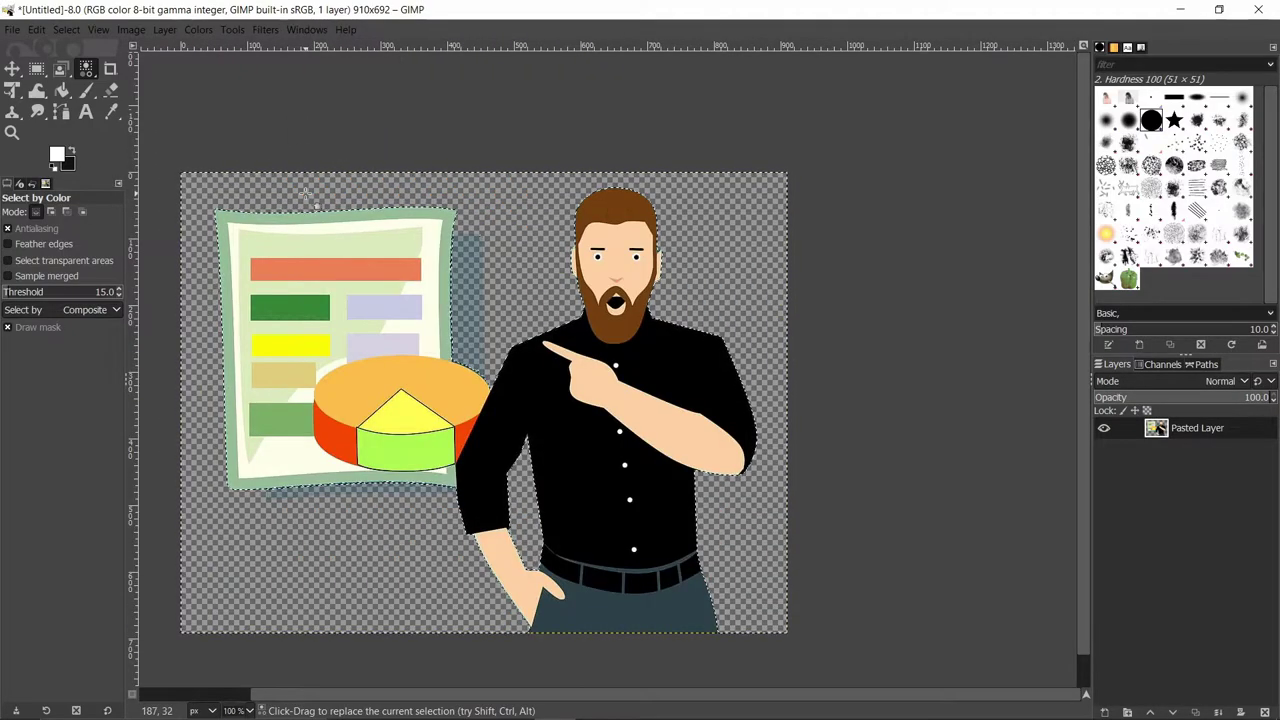
Start quitting GIMP, review the six unsaved images, then cancel the quit
click(14, 30)
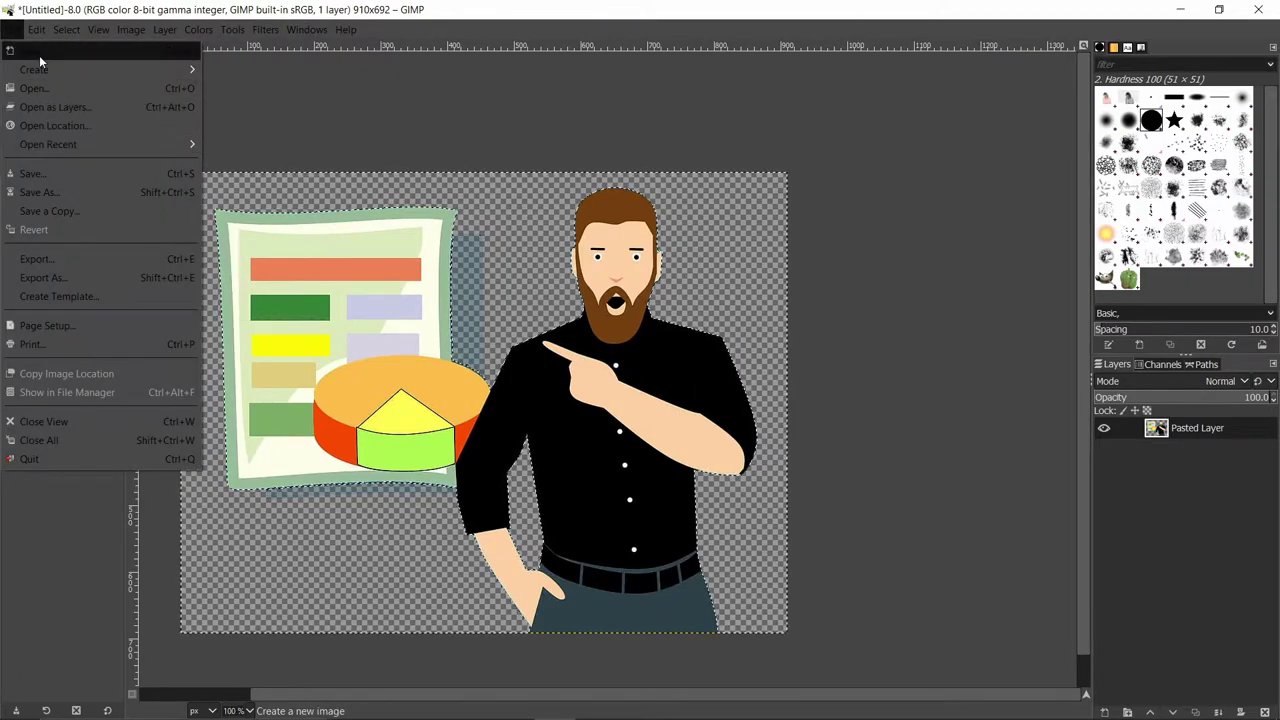
click(751, 25)
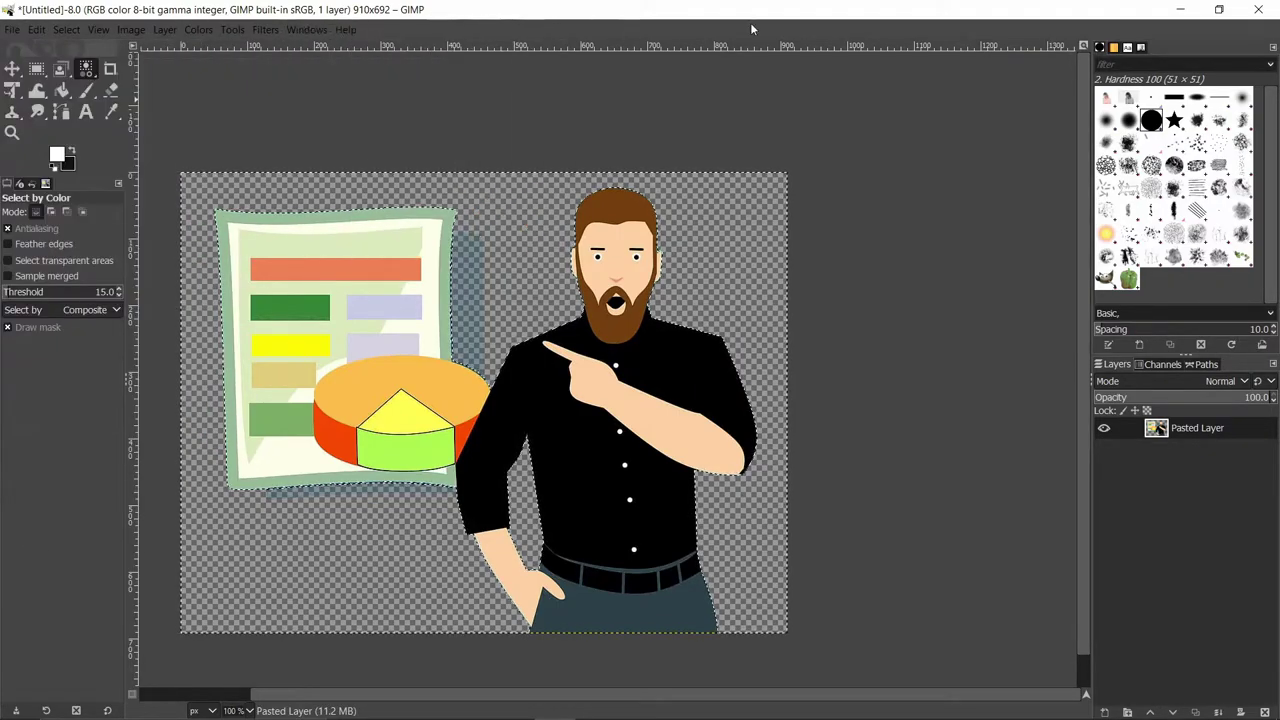
click(1258, 9)
click(214, 153)
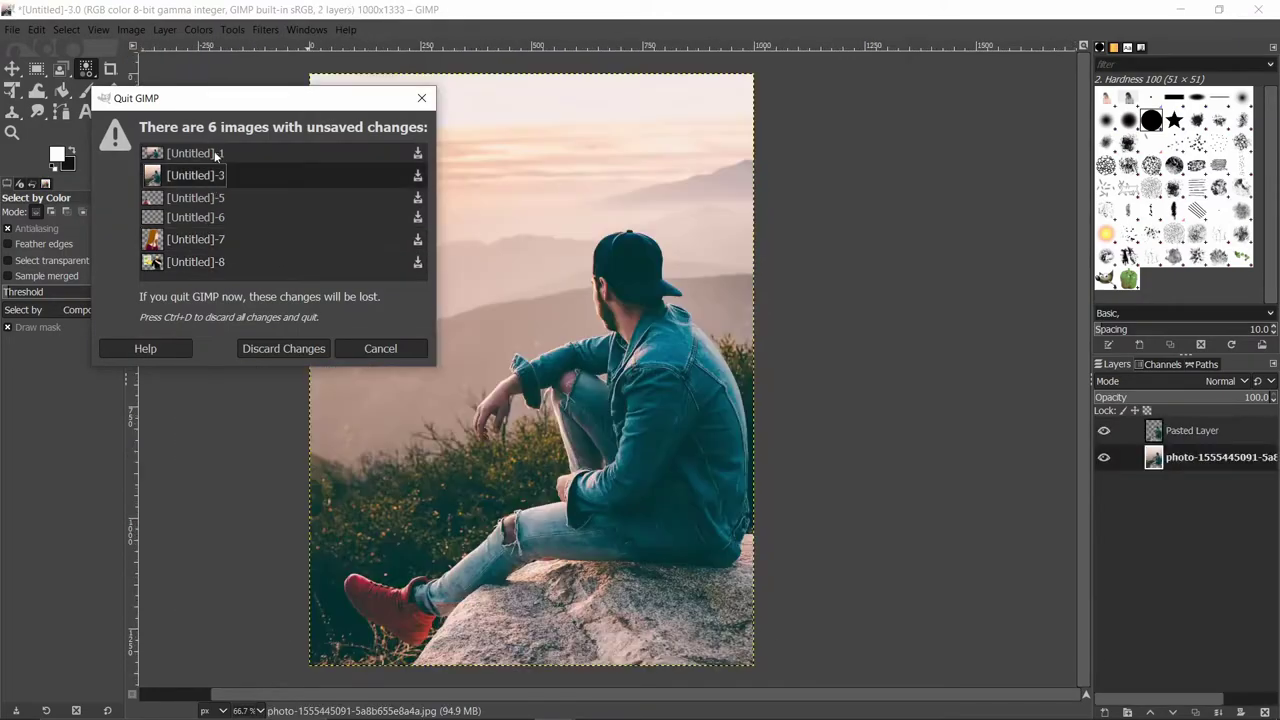
click(212, 216)
click(205, 175)
key(Up)
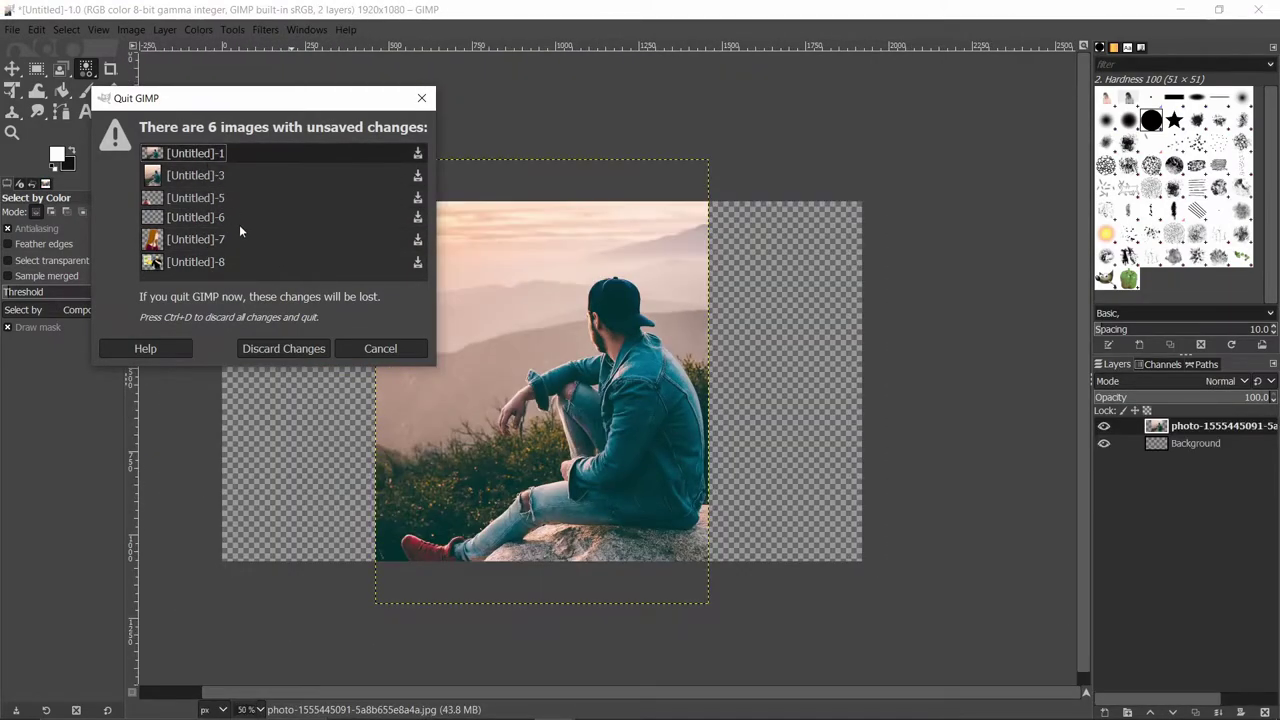
click(376, 349)
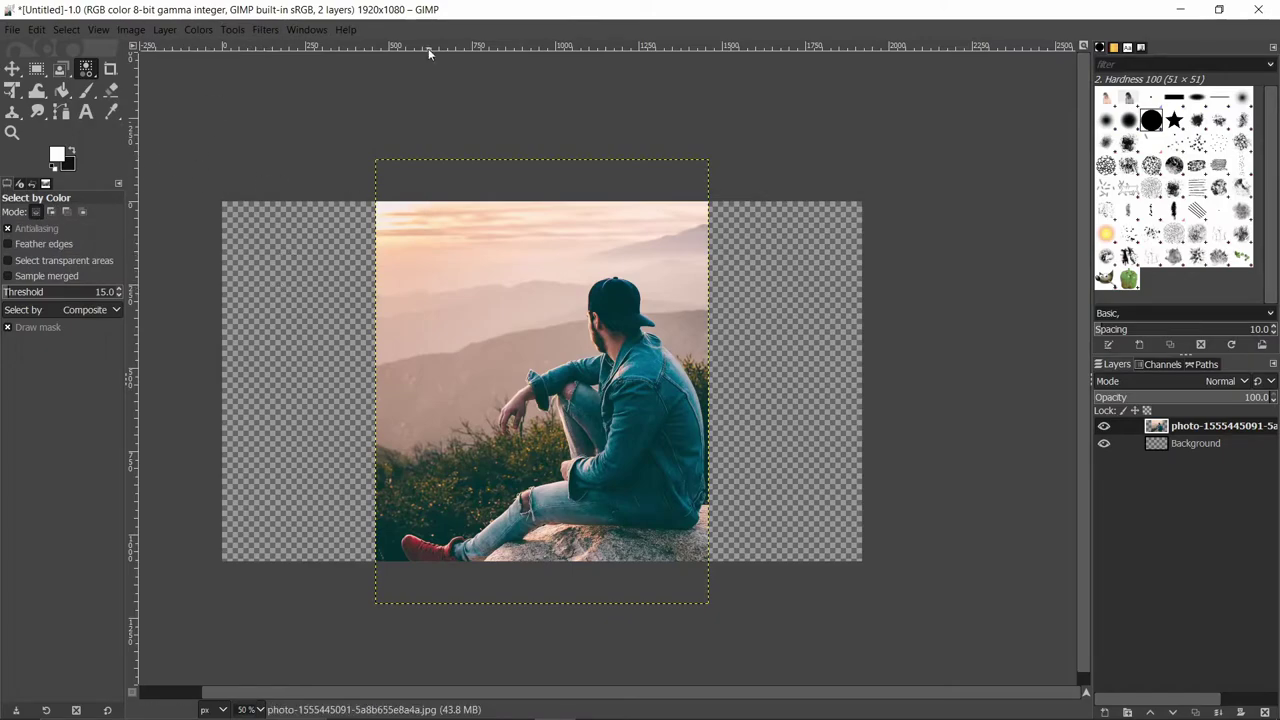
Browse the open images in the Images list and return to the Untitled-8 bearded man cartoon
click(46, 184)
click(63, 206)
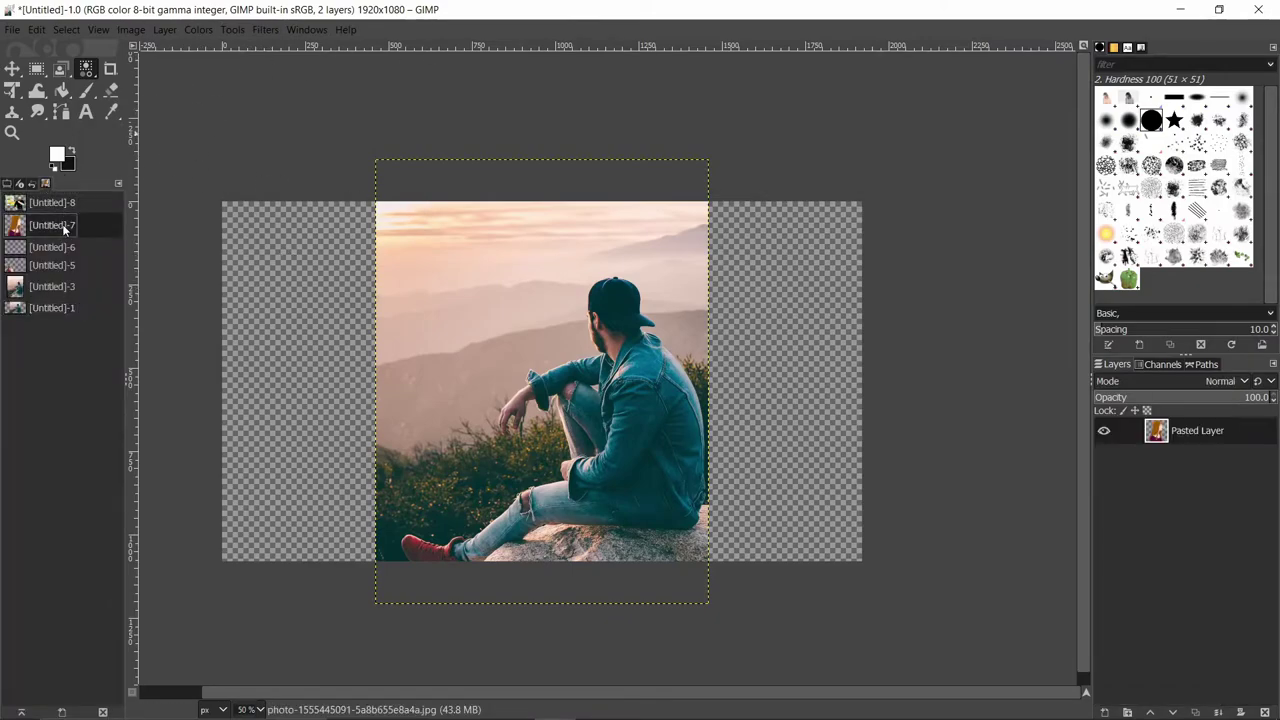
click(63, 226)
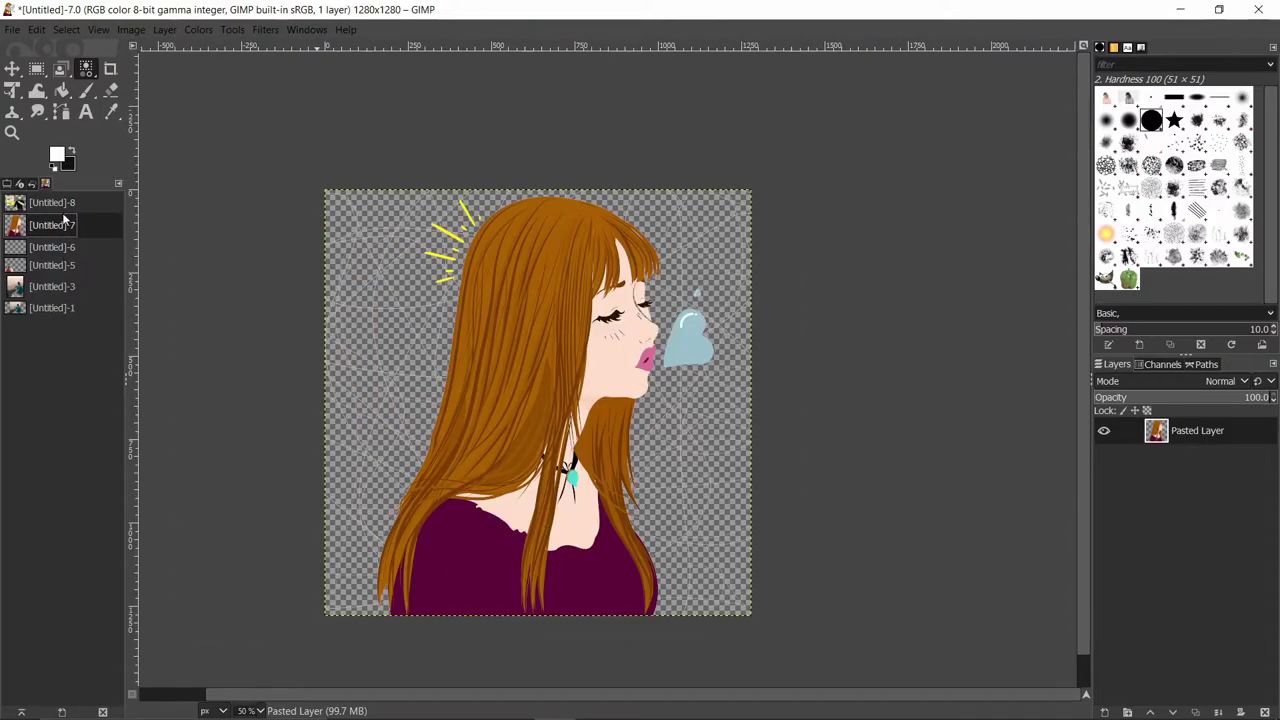
click(60, 203)
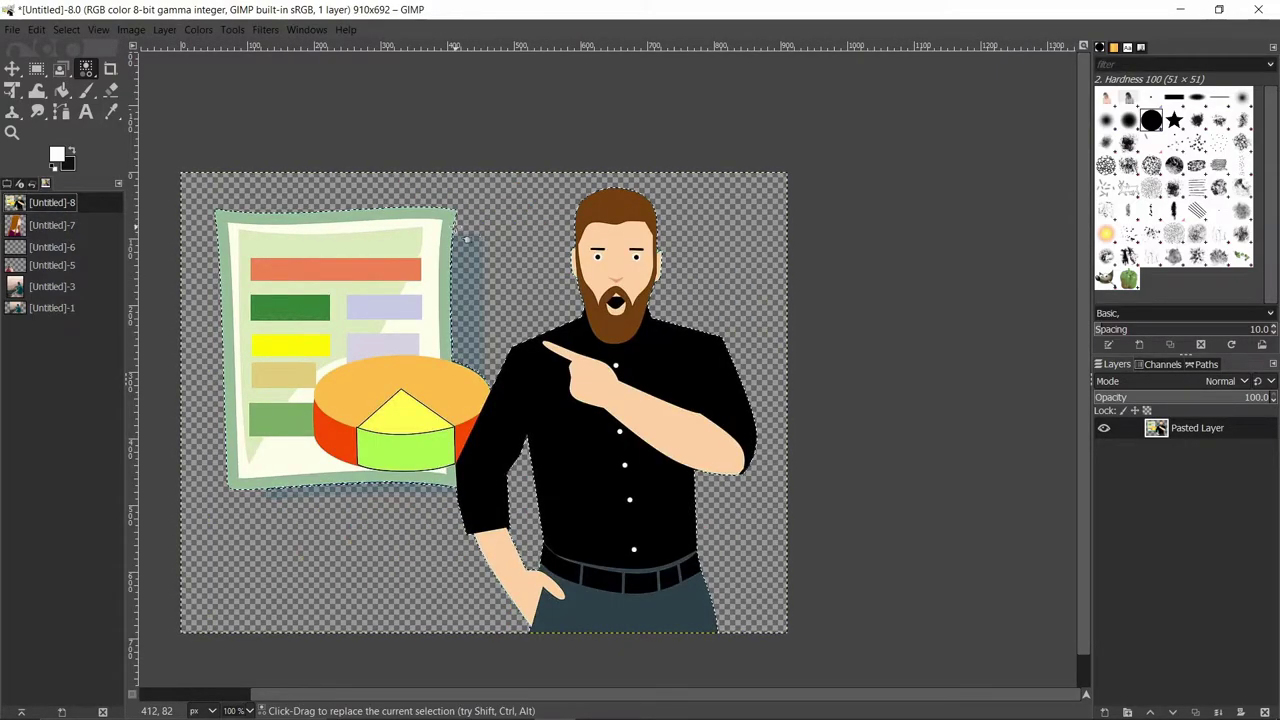
Switch to Free Select with the existing selection around the figures cleared
click(61, 69)
click(127, 74)
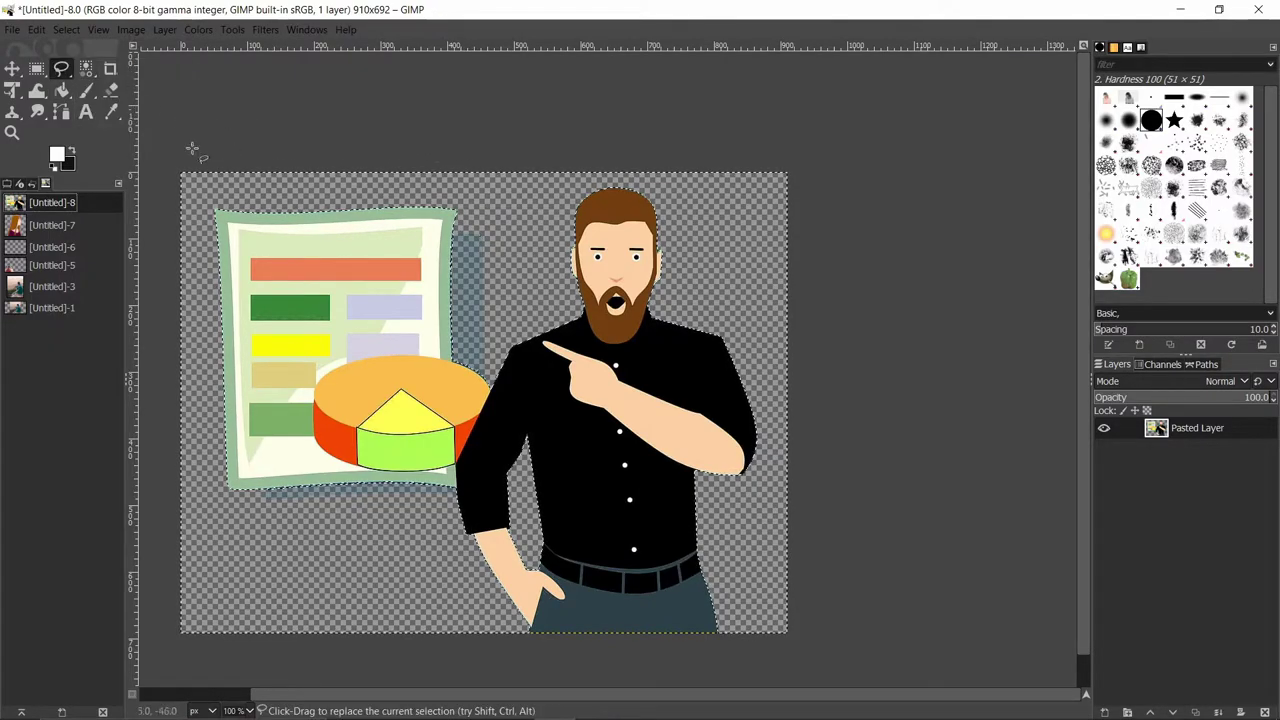
click(36, 68)
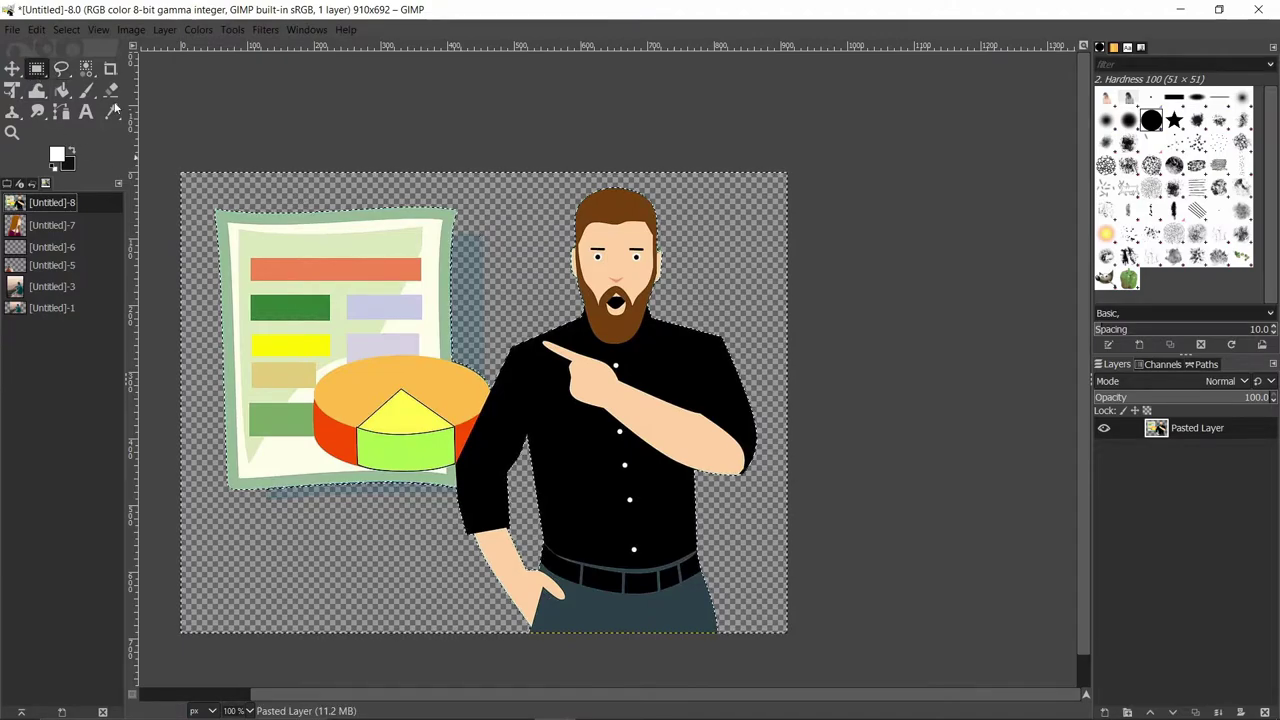
click(228, 185)
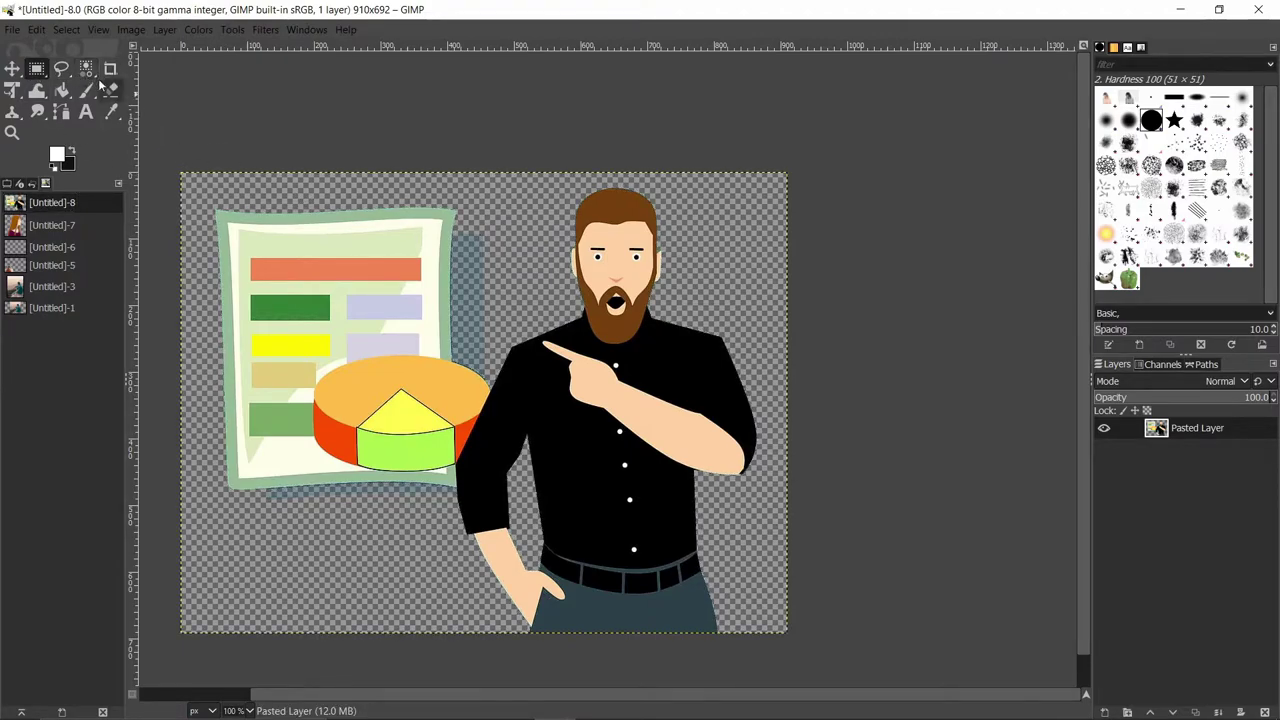
click(61, 68)
click(506, 196)
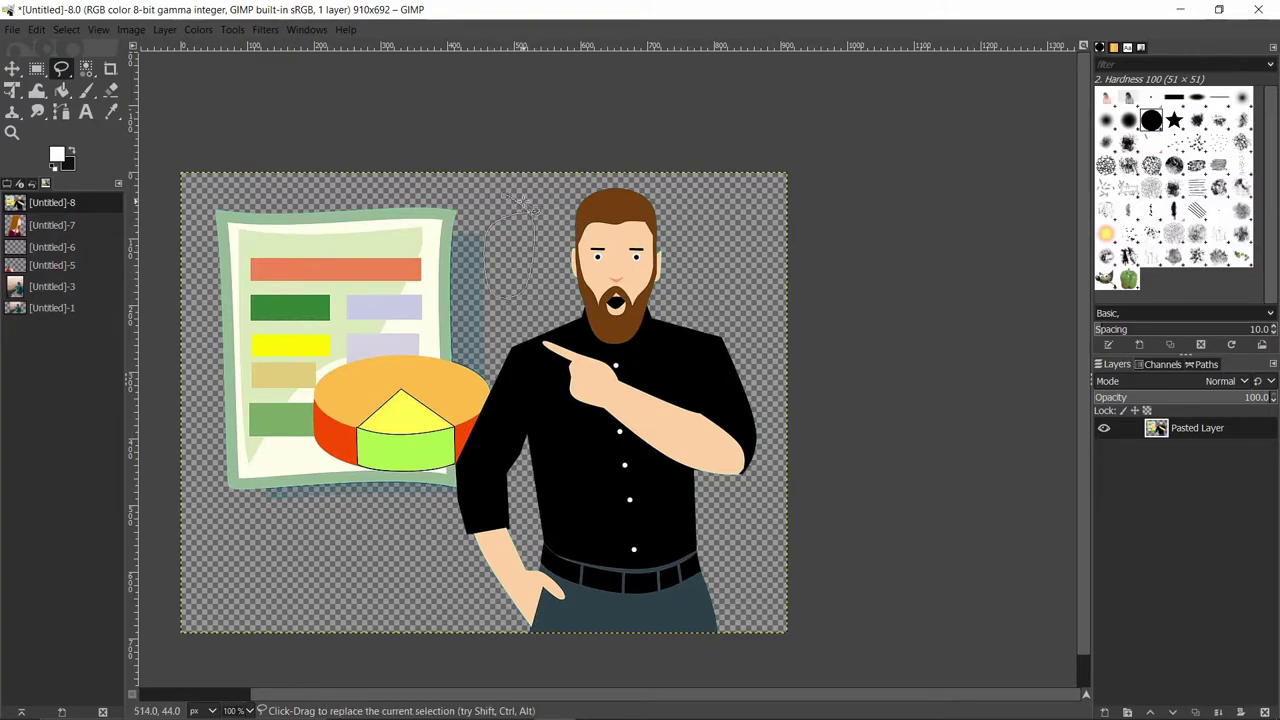
key(Escape)
Zoom in and trace a freehand outline around the man's hair, beard and left side
ctrl+scroll(590, 260, up, 3)
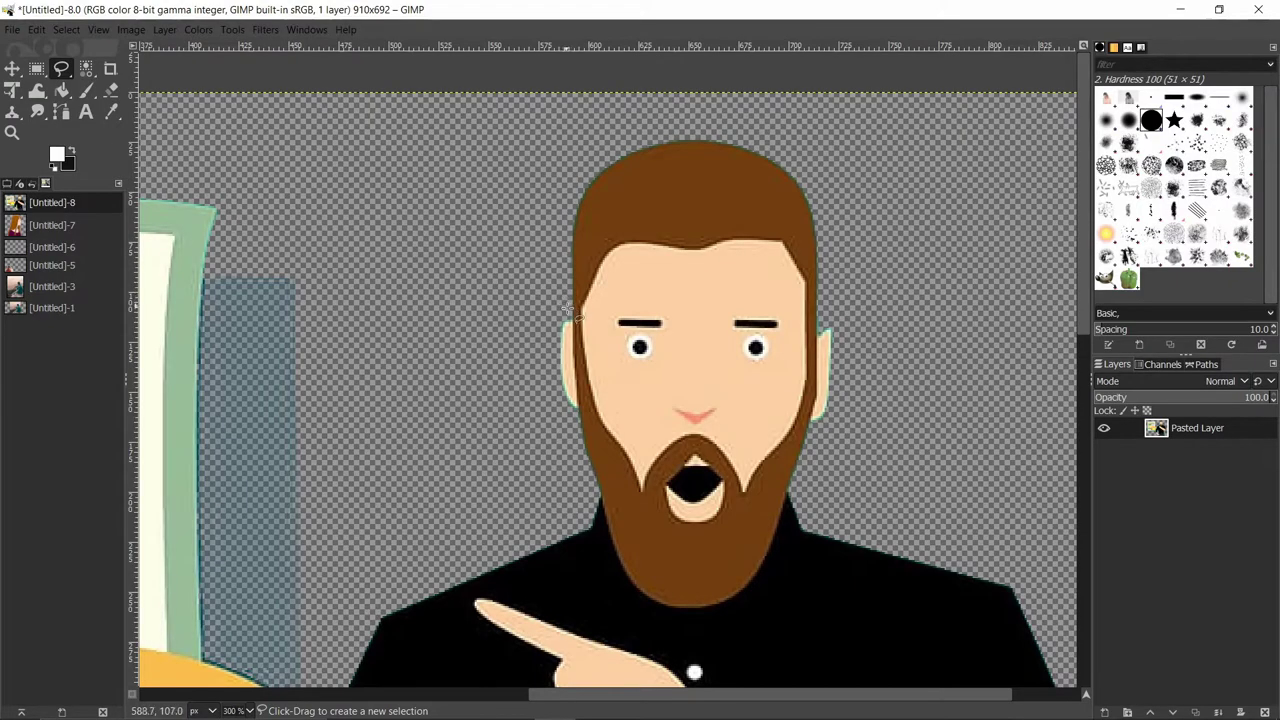
drag(616, 158, 756, 121)
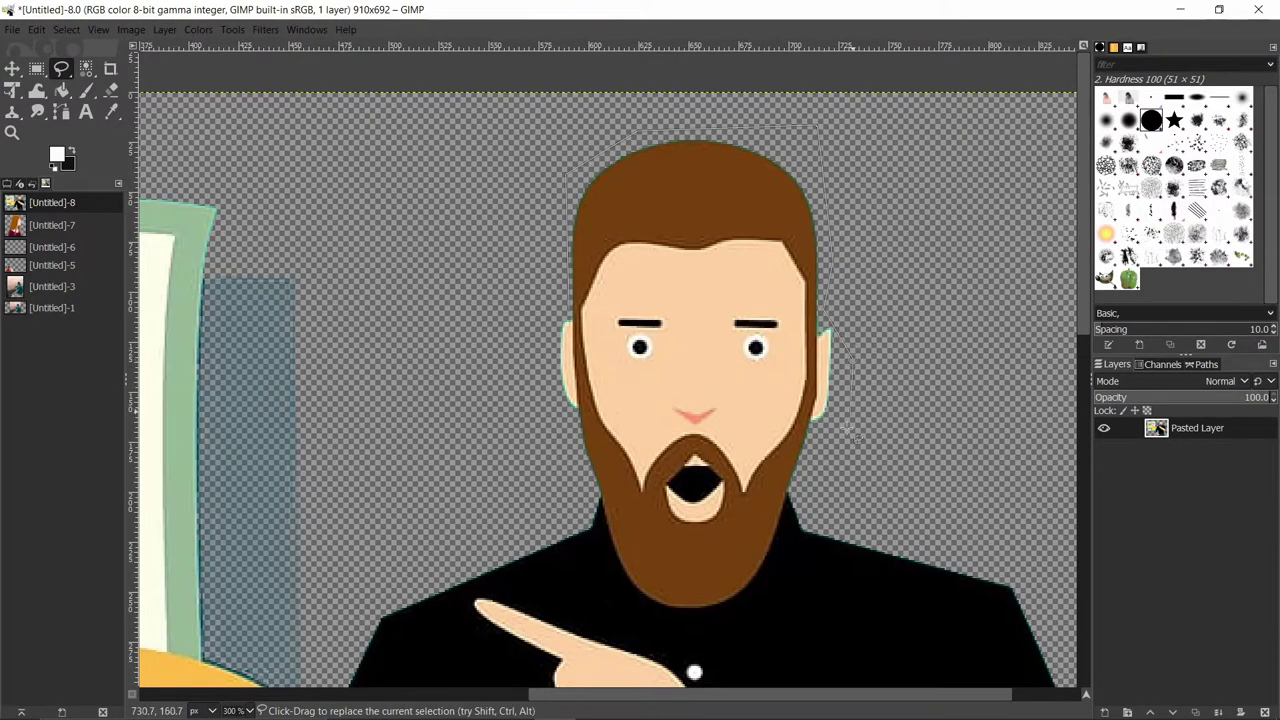
mouse_move(809, 493)
mouse_down()
mouse_move(785, 580)
mouse_move(724, 622)
mouse_move(662, 628)
mouse_move(611, 570)
mouse_move(609, 532)
mouse_up()
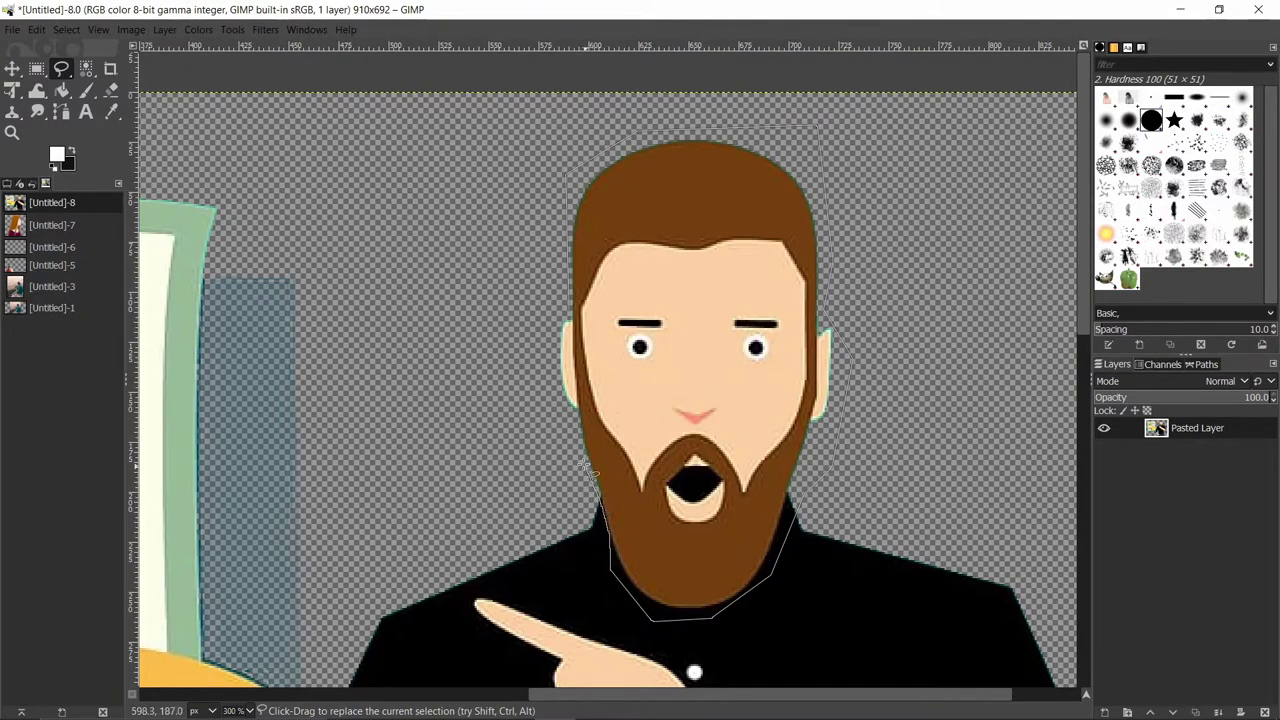
mouse_move(590, 470)
mouse_down()
mouse_move(570, 435)
mouse_move(568, 312)
mouse_up()
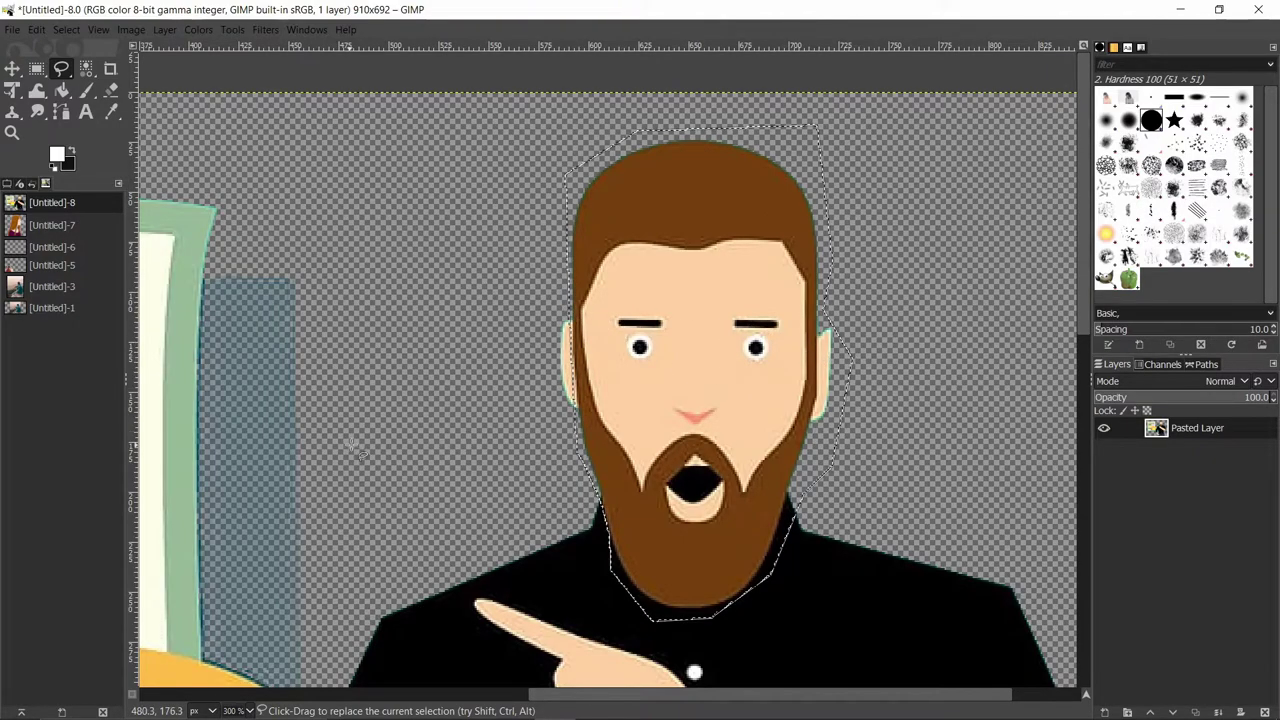
click(570, 313)
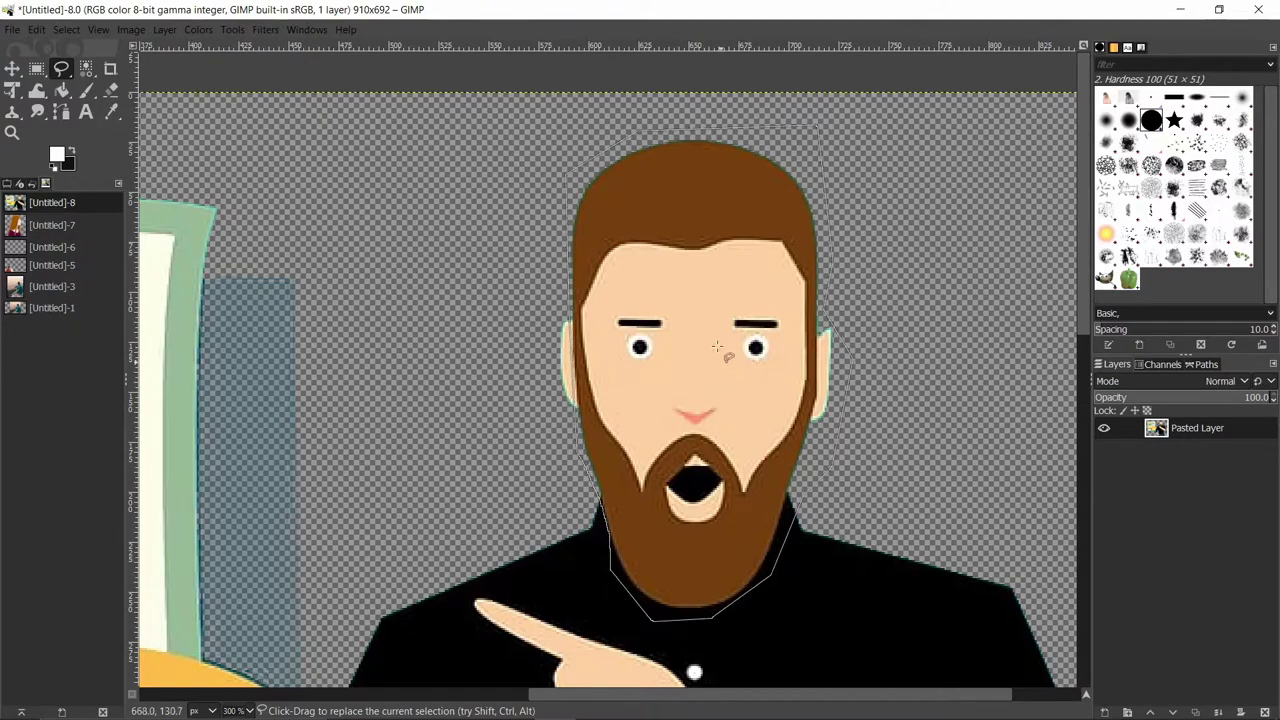
Move the cartoon layer up and left, then undo to restore its position
click(20, 70)
drag(710, 330, 340, 262)
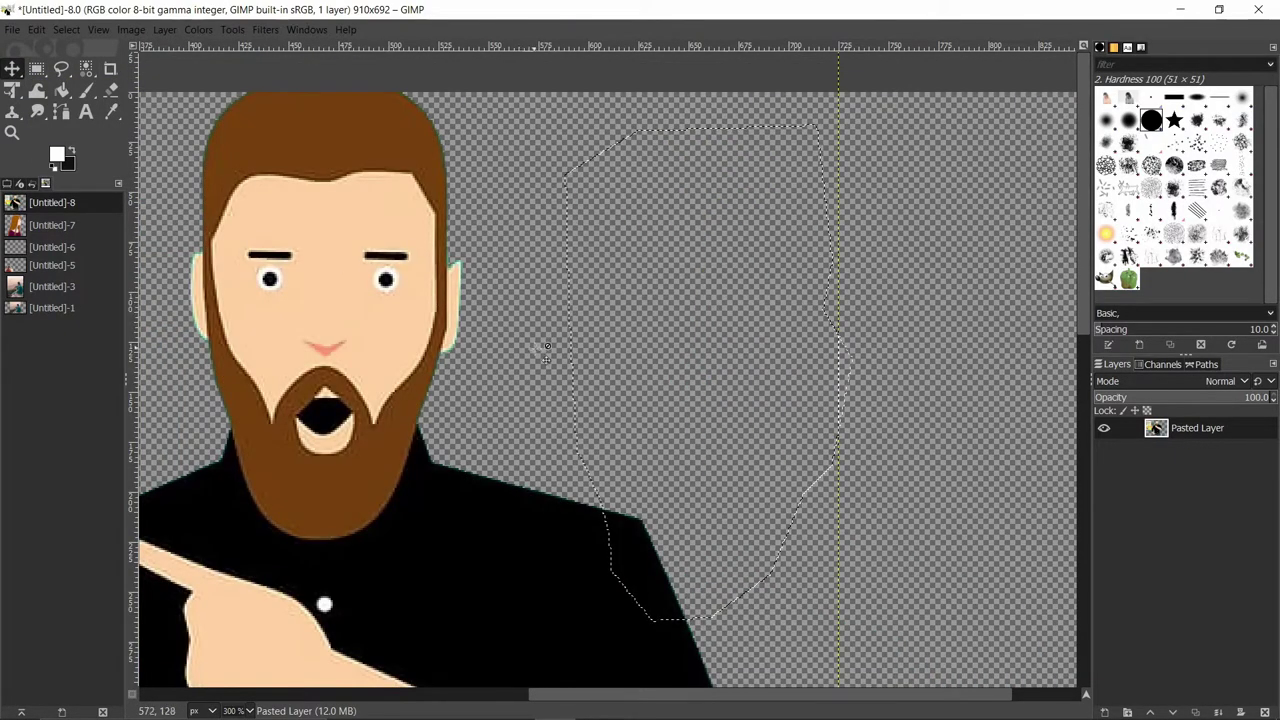
key(ctrl+z)
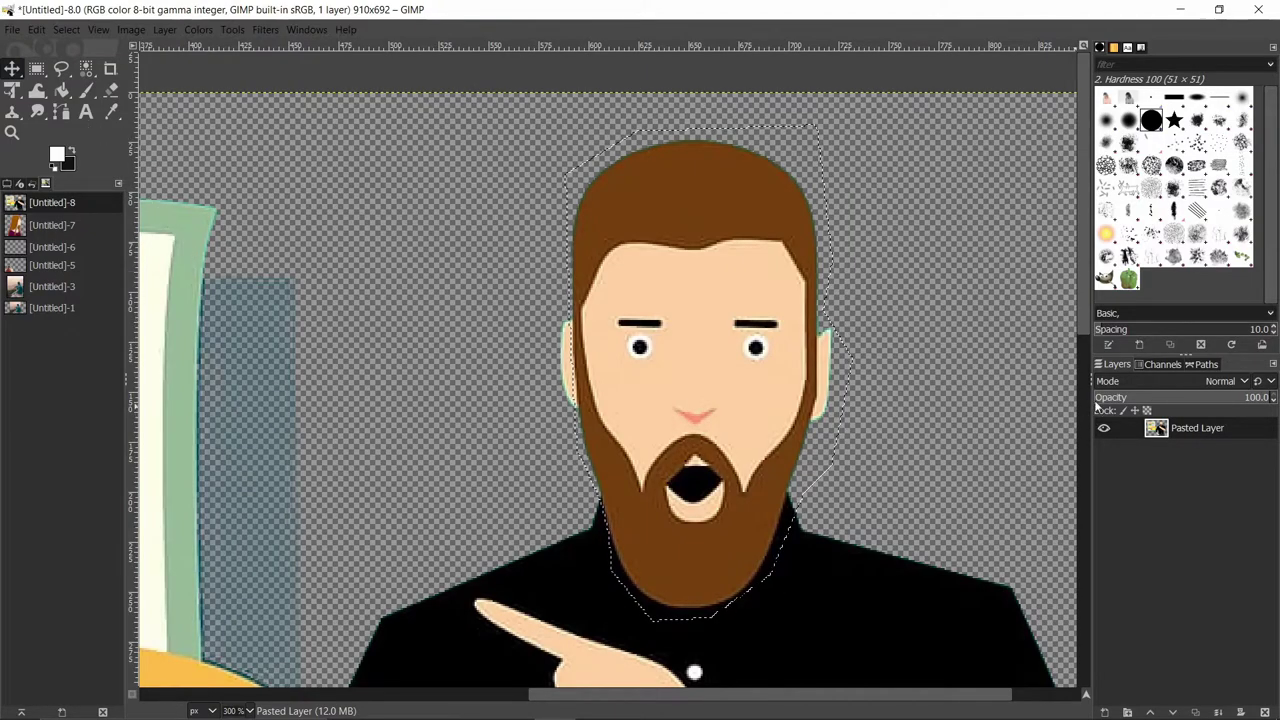
Cut the head selection, paste and move it as a floating piece, then undo back to the original
key(ctrl+x)
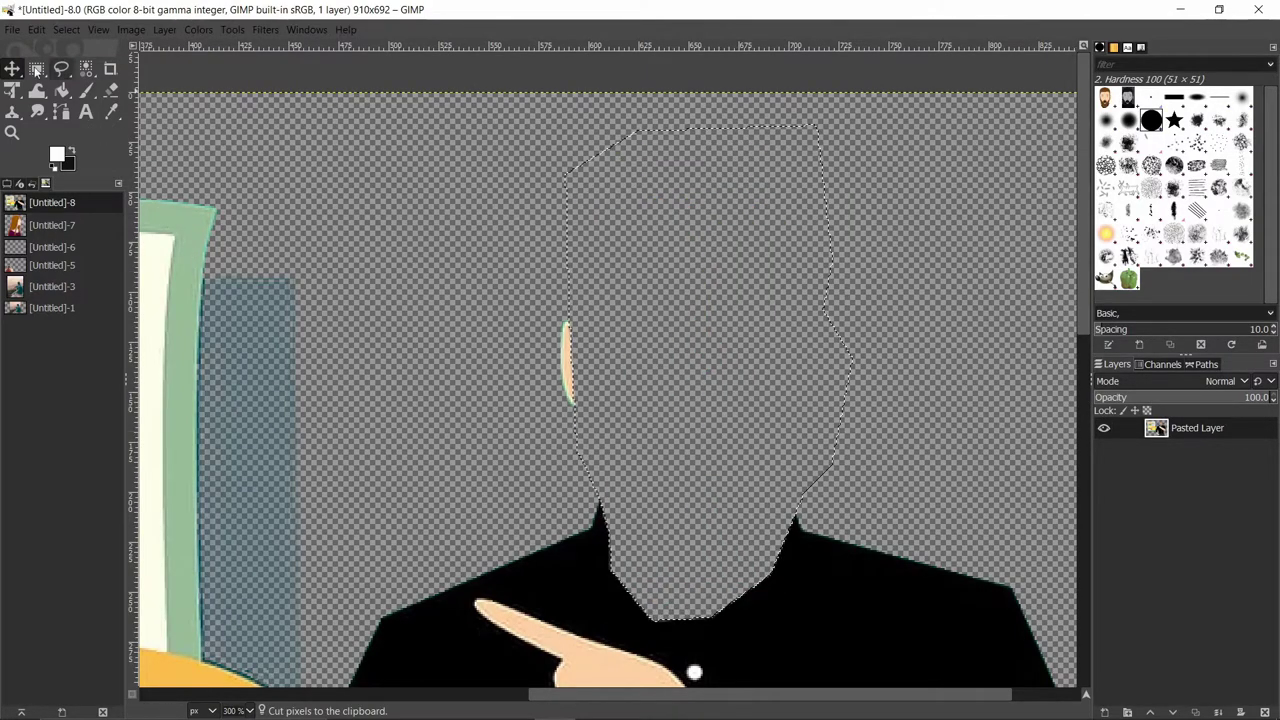
click(36, 68)
key(ctrl+v)
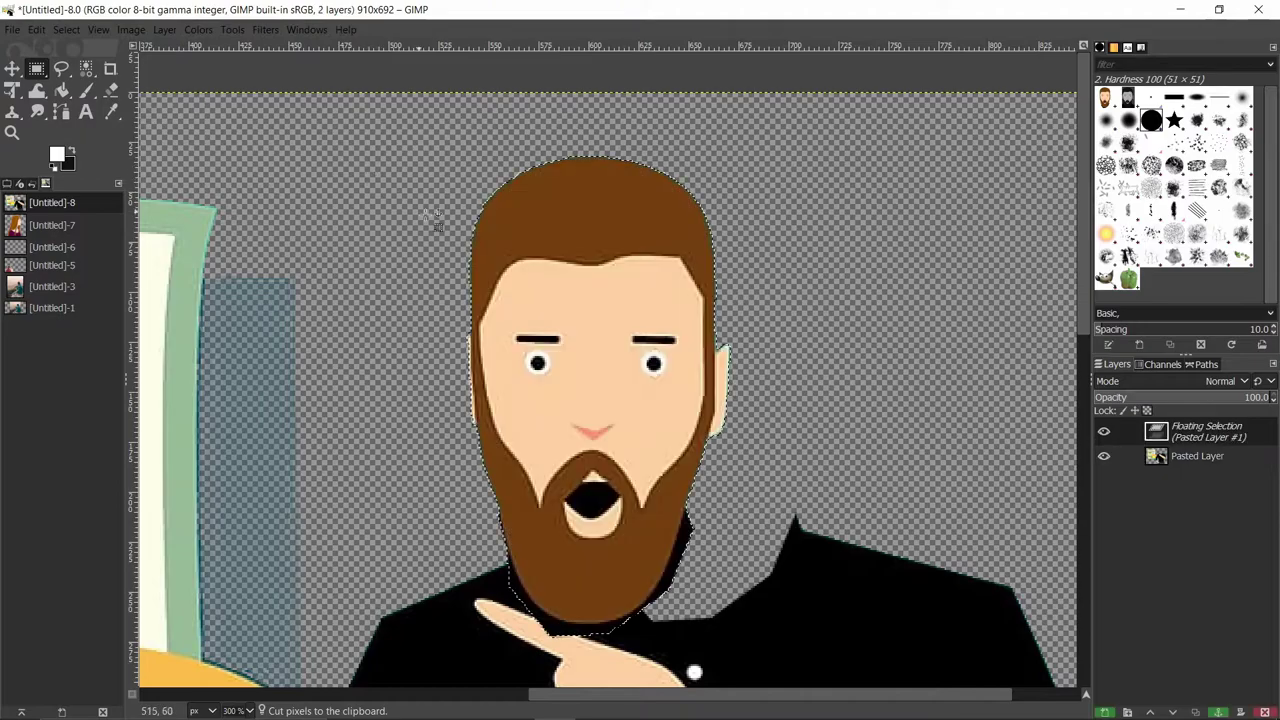
drag(618, 316, 640, 368)
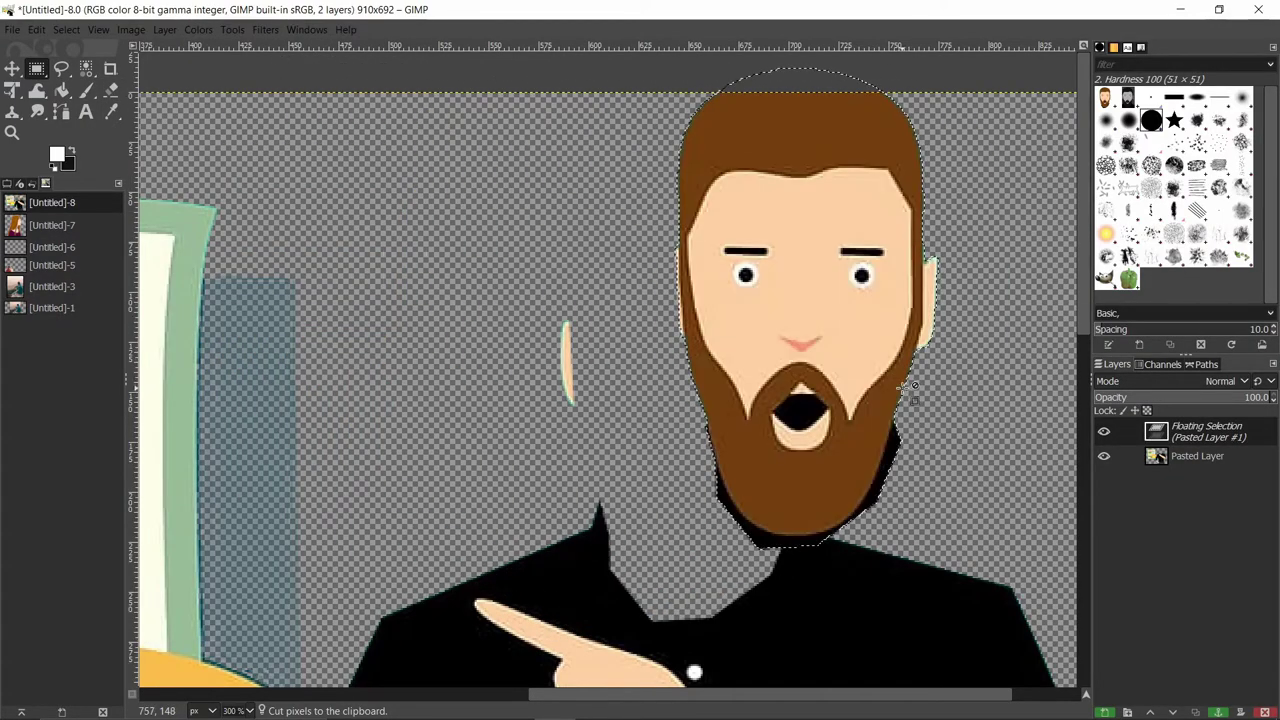
drag(640, 368, 871, 408)
key(ctrl+z)
key(ctrl+z)
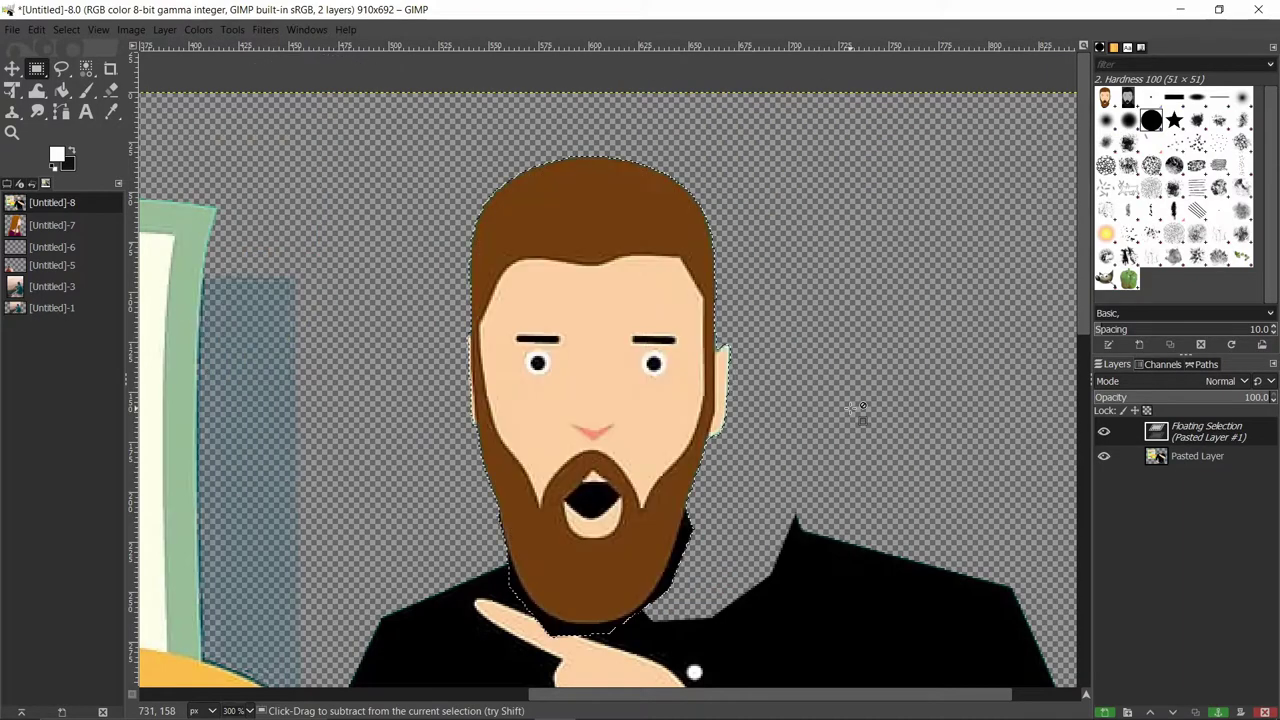
key(ctrl+z)
key(ctrl+z)
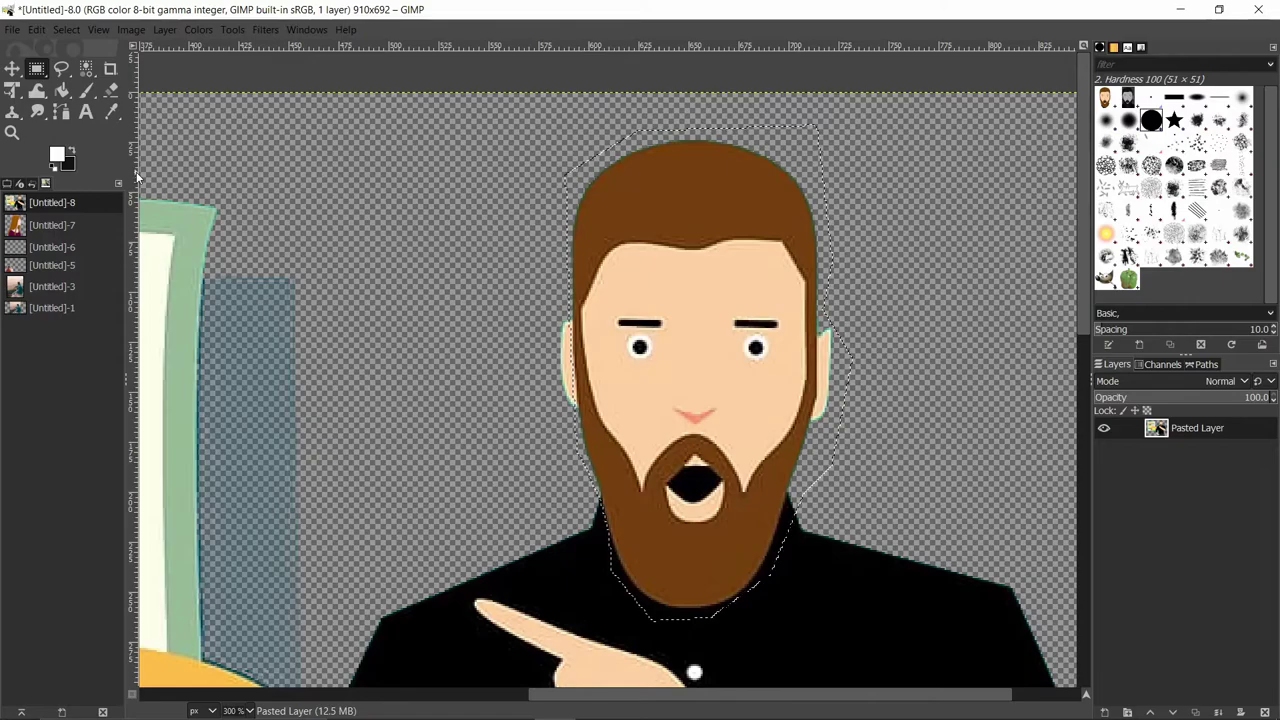
Switch to Scissors Select, try a few points, then clear the old rough outline and selection
right_click(62, 68)
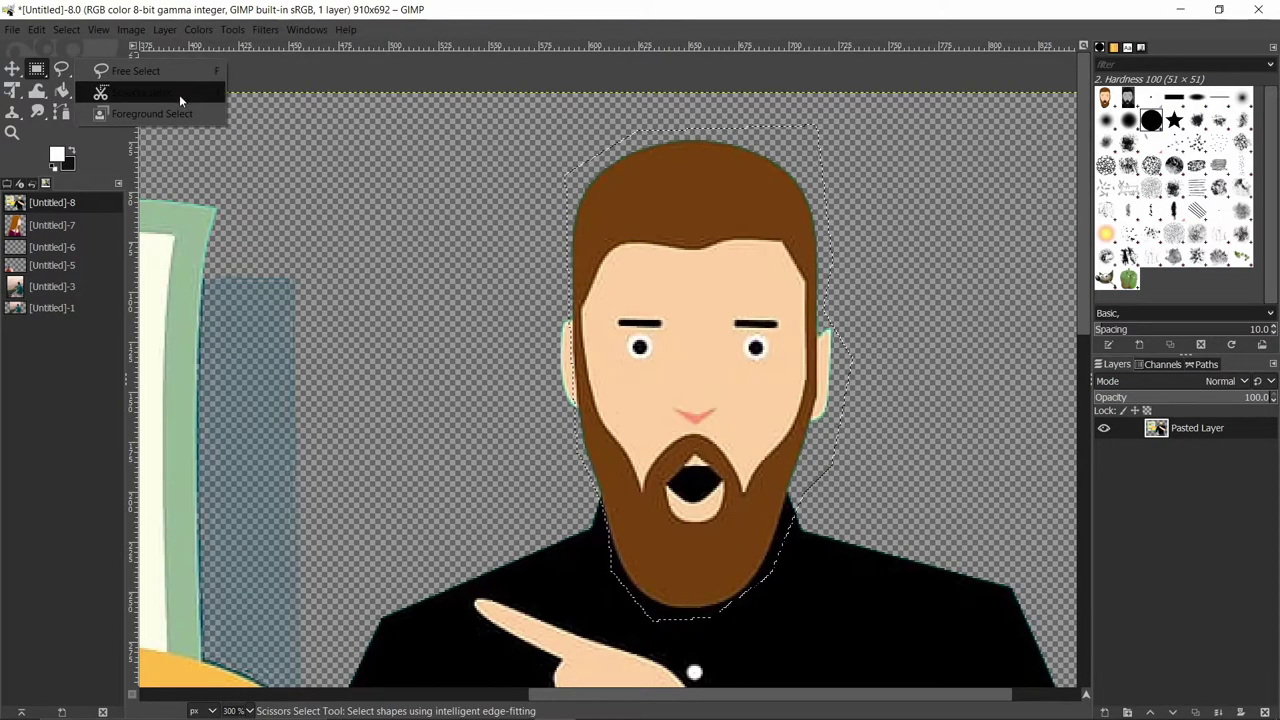
click(179, 94)
click(416, 260)
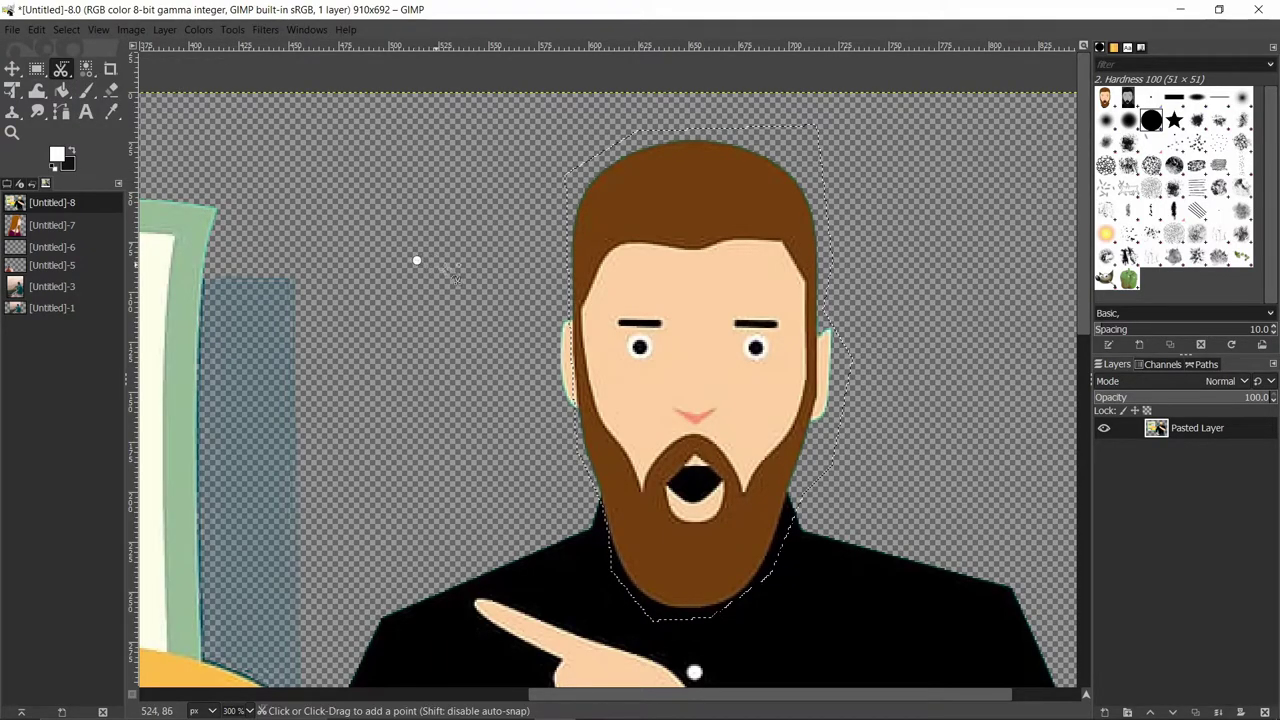
click(471, 344)
click(458, 390)
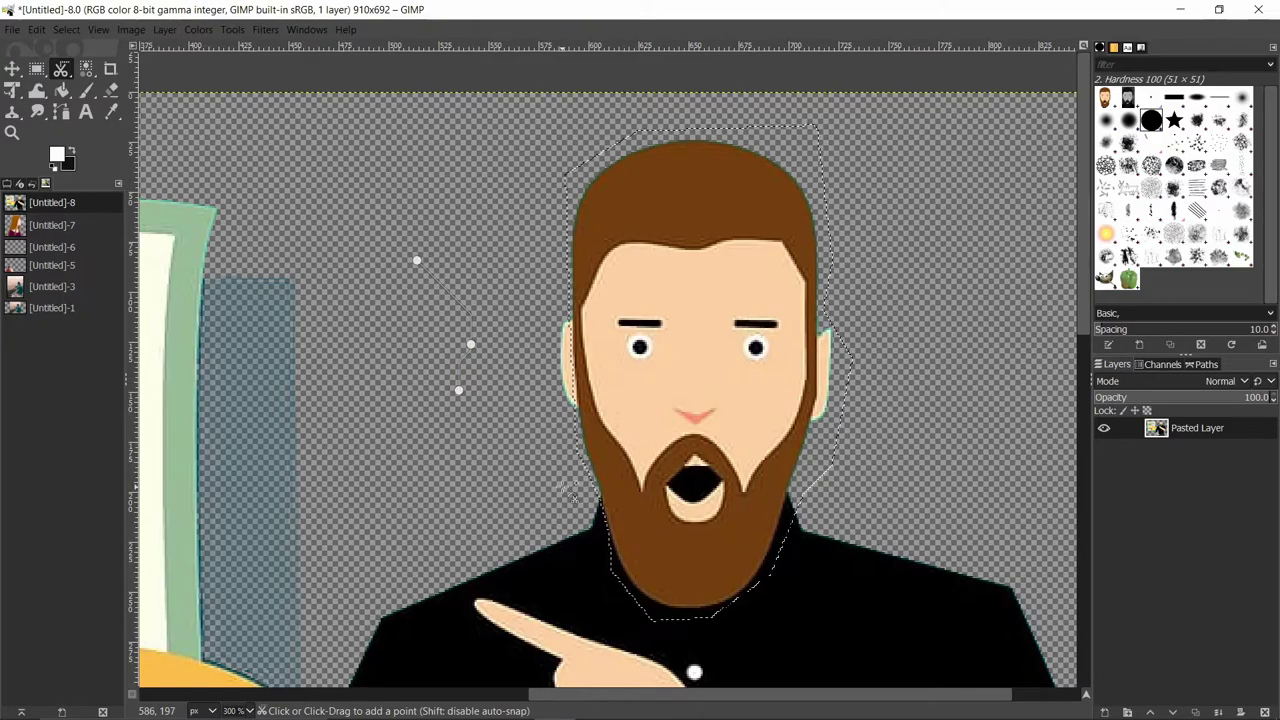
click(37, 73)
click(371, 214)
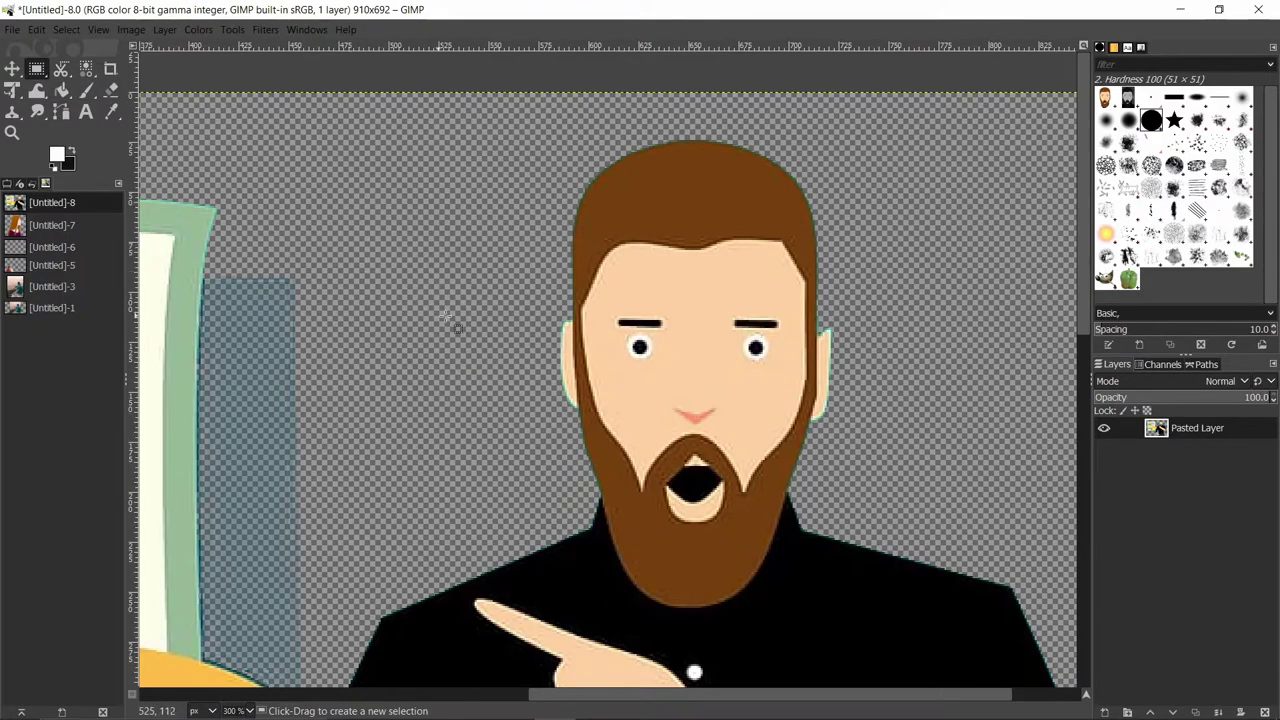
Zoom in and start Scissors anchor points from the beard's left edge up to the ear
scroll(488, 370, up, 3)
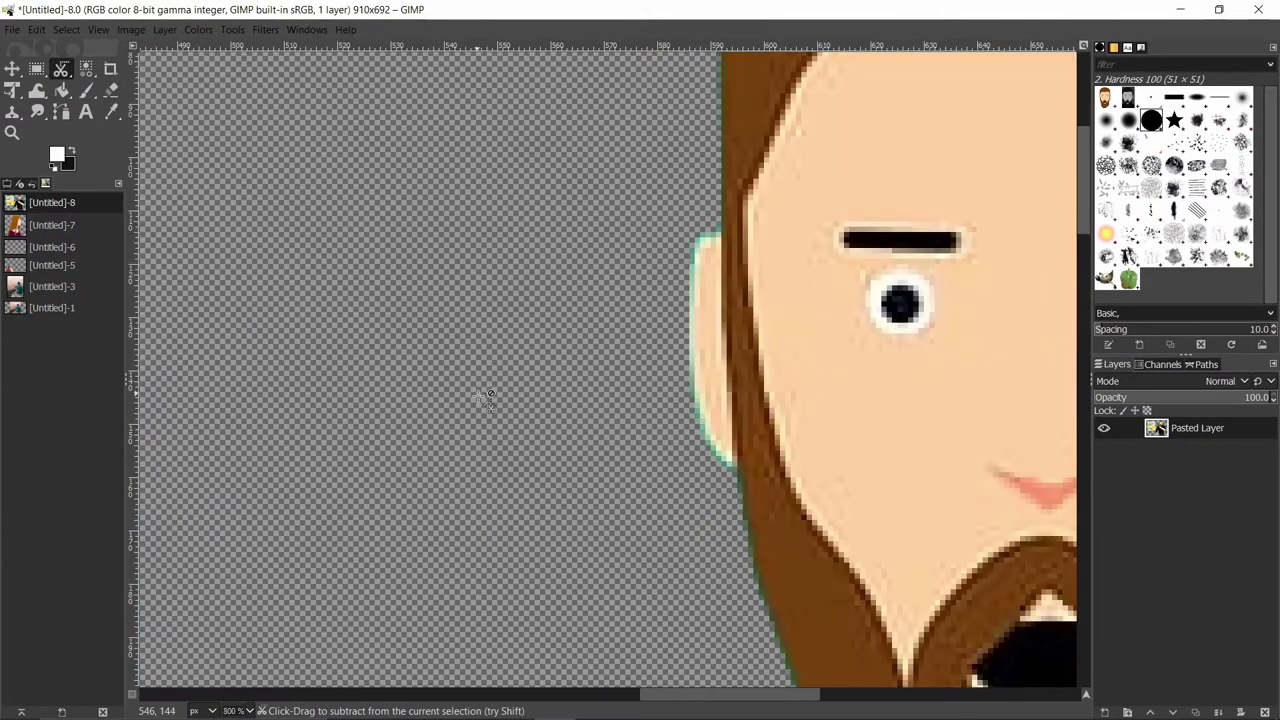
click(69, 75)
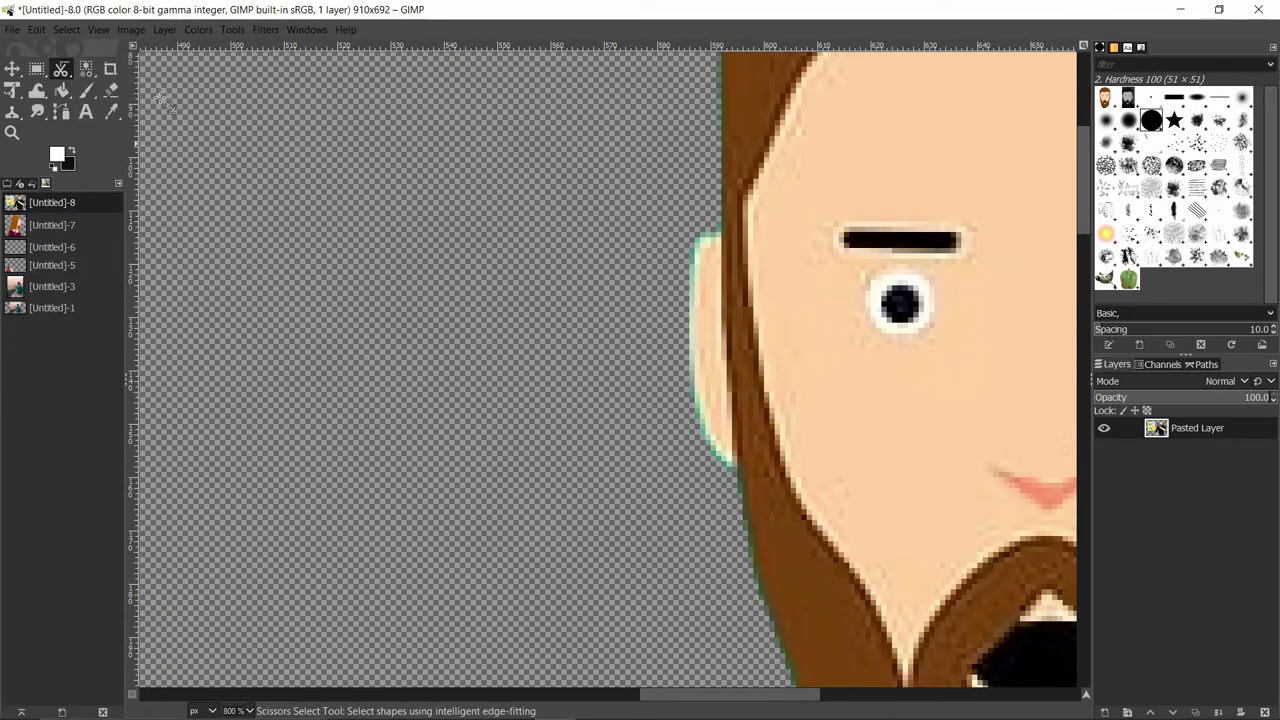
scroll(218, 121, down, 5)
scroll(218, 121, right, 5)
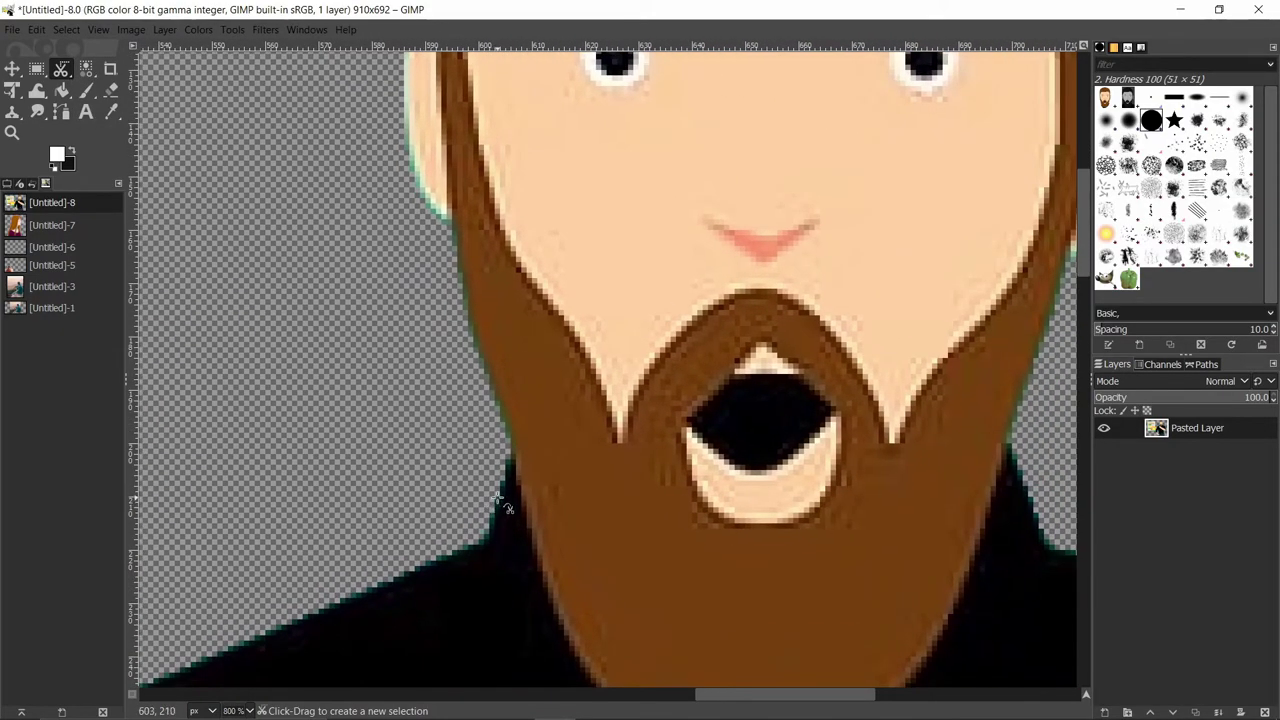
scroll(500, 498, up, 2)
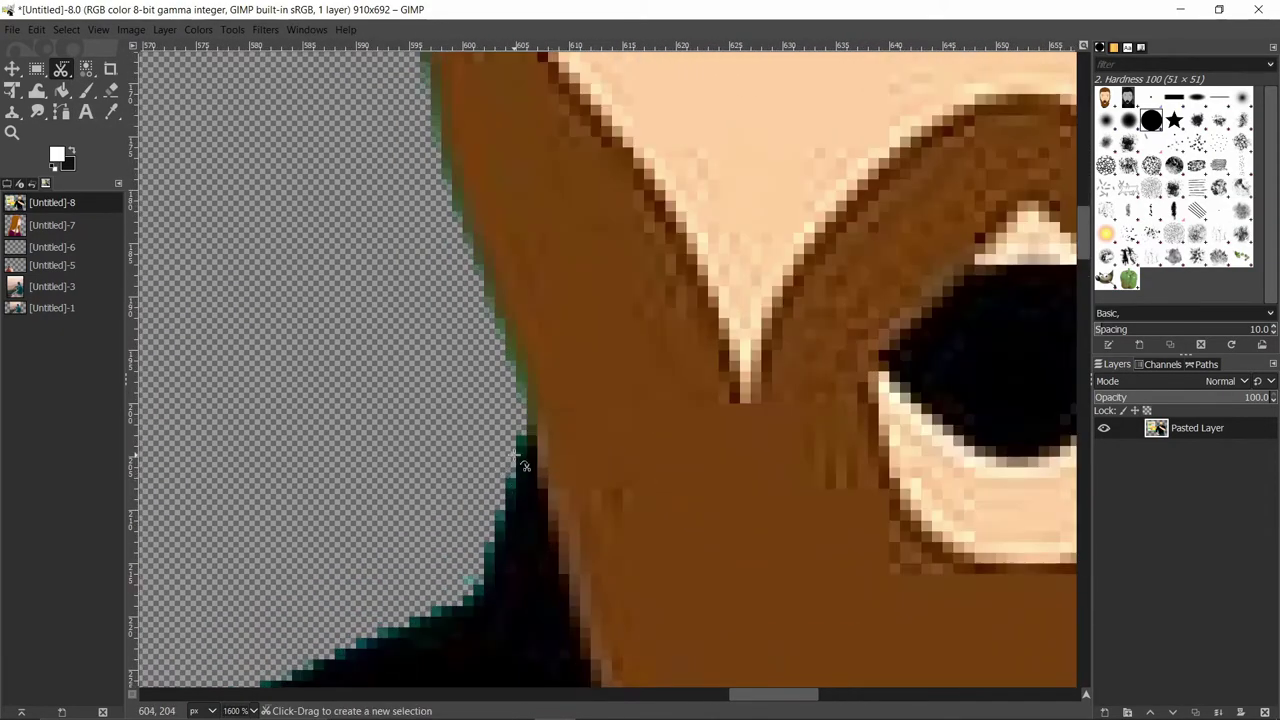
click(505, 403)
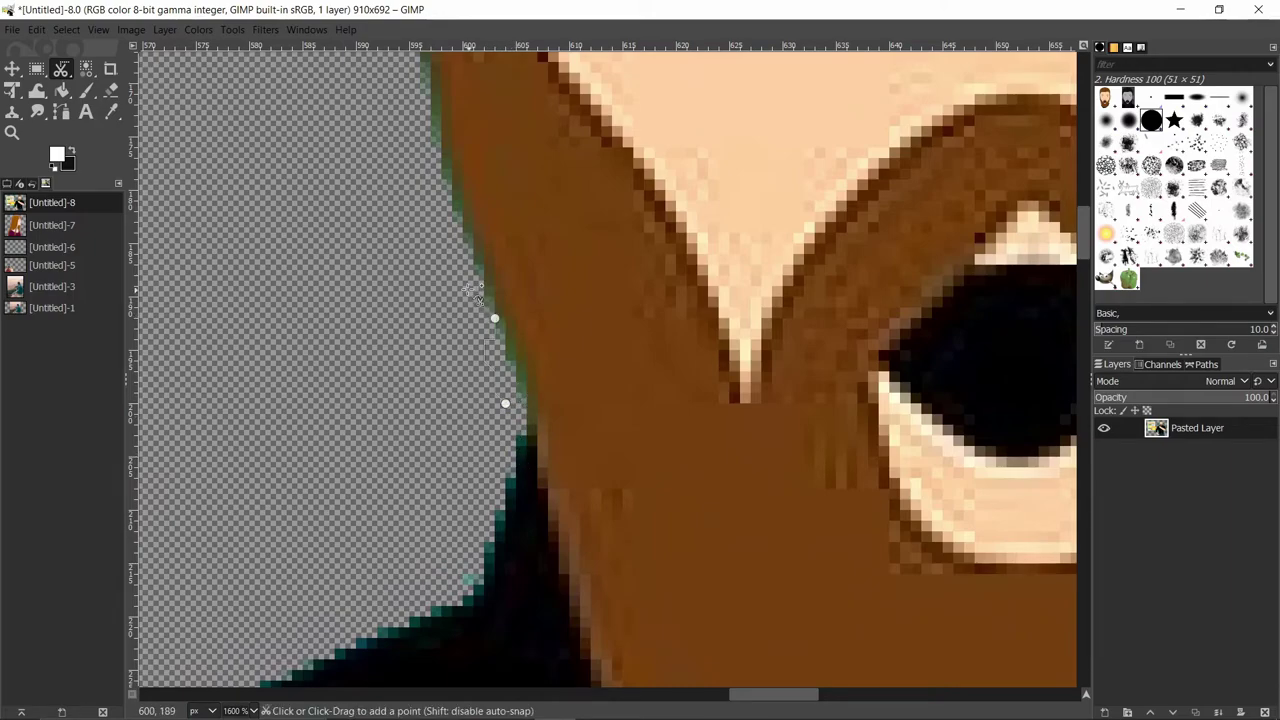
click(409, 73)
scroll(432, 95, up, 3)
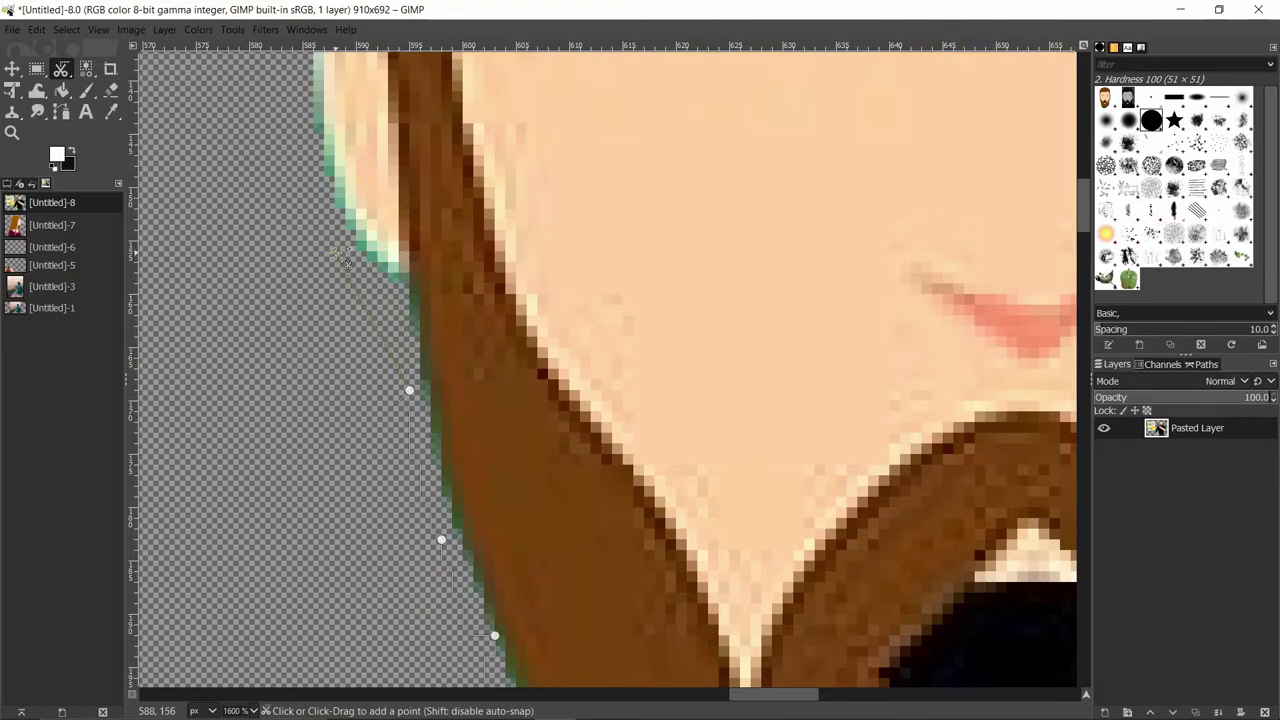
click(334, 243)
click(314, 88)
Add edge-snapping points above the ear and along the hair's left edge to the crown
scroll(330, 93, up, 3)
click(303, 133)
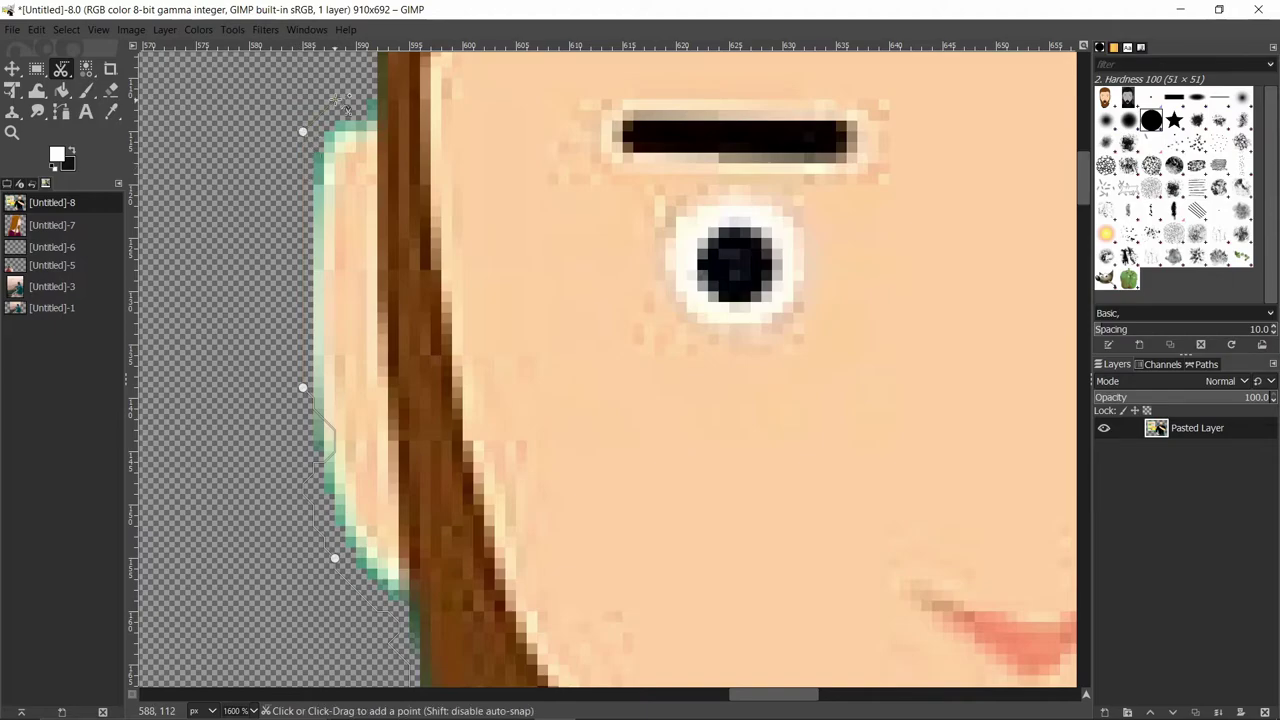
click(366, 79)
scroll(386, 94, up, 4)
click(257, 134)
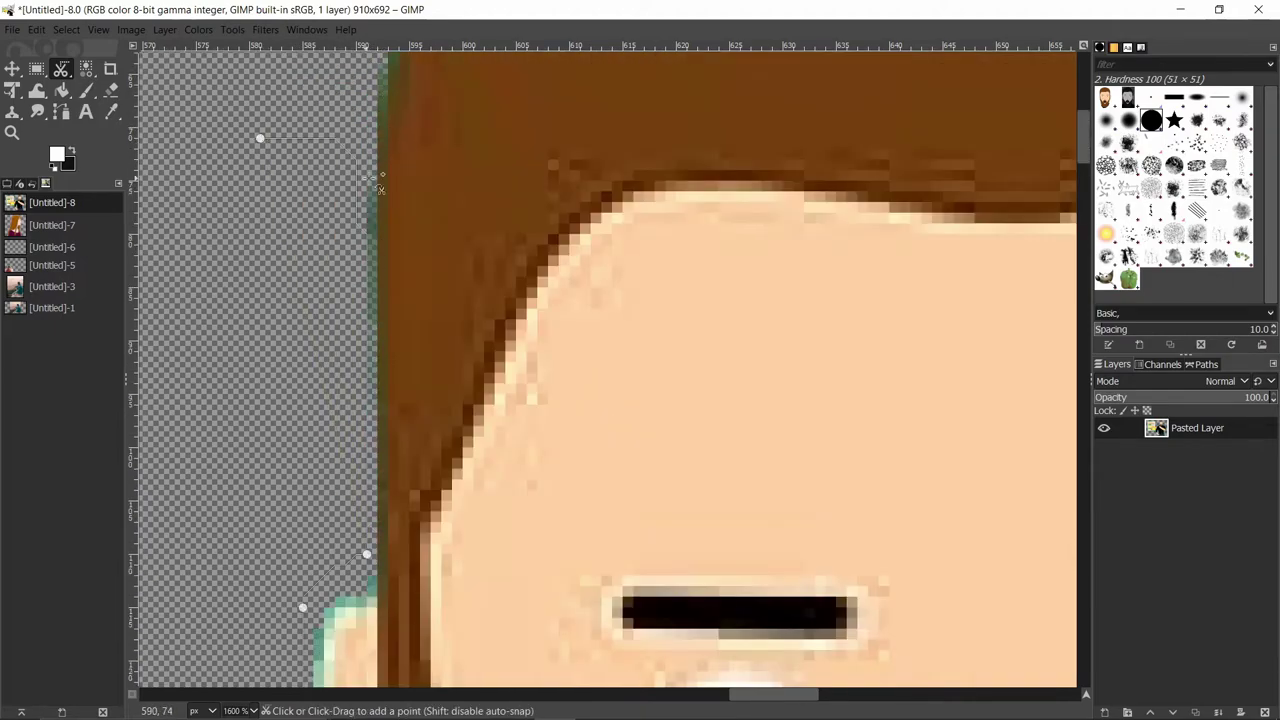
scroll(345, 300, up, 3)
click(463, 93)
scroll(540, 134, up, 3)
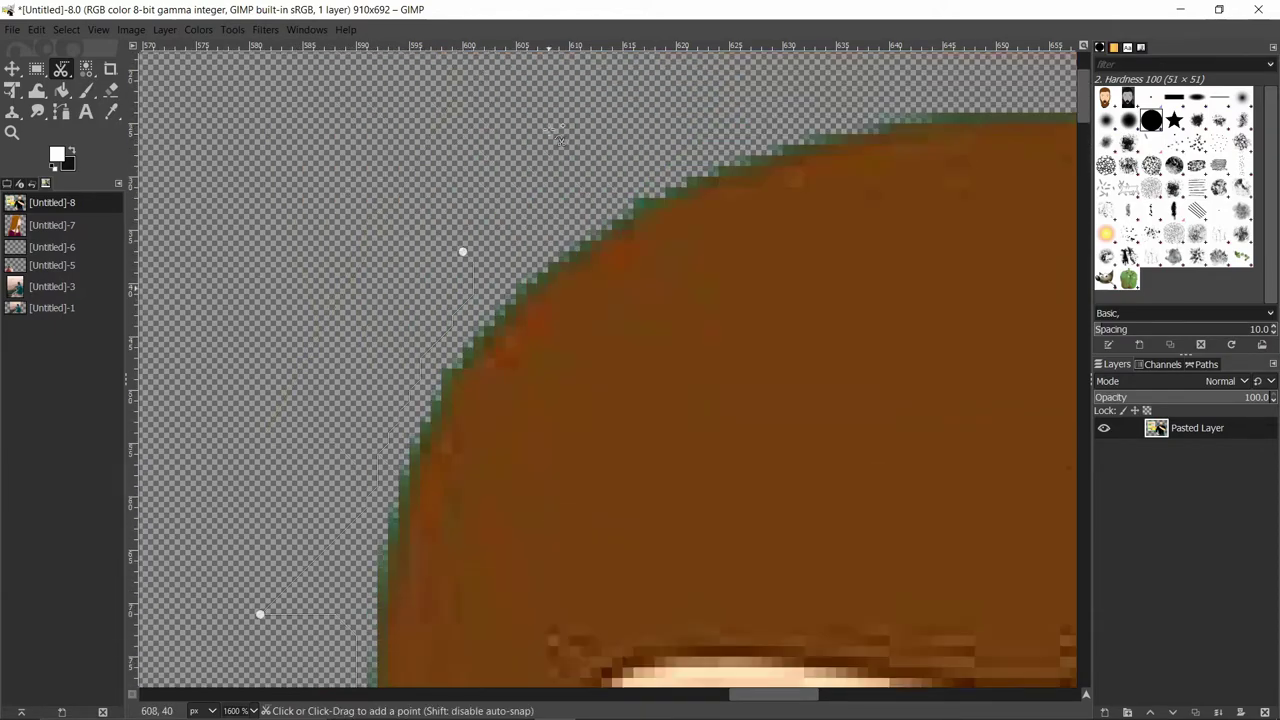
drag(655, 192, 660, 115)
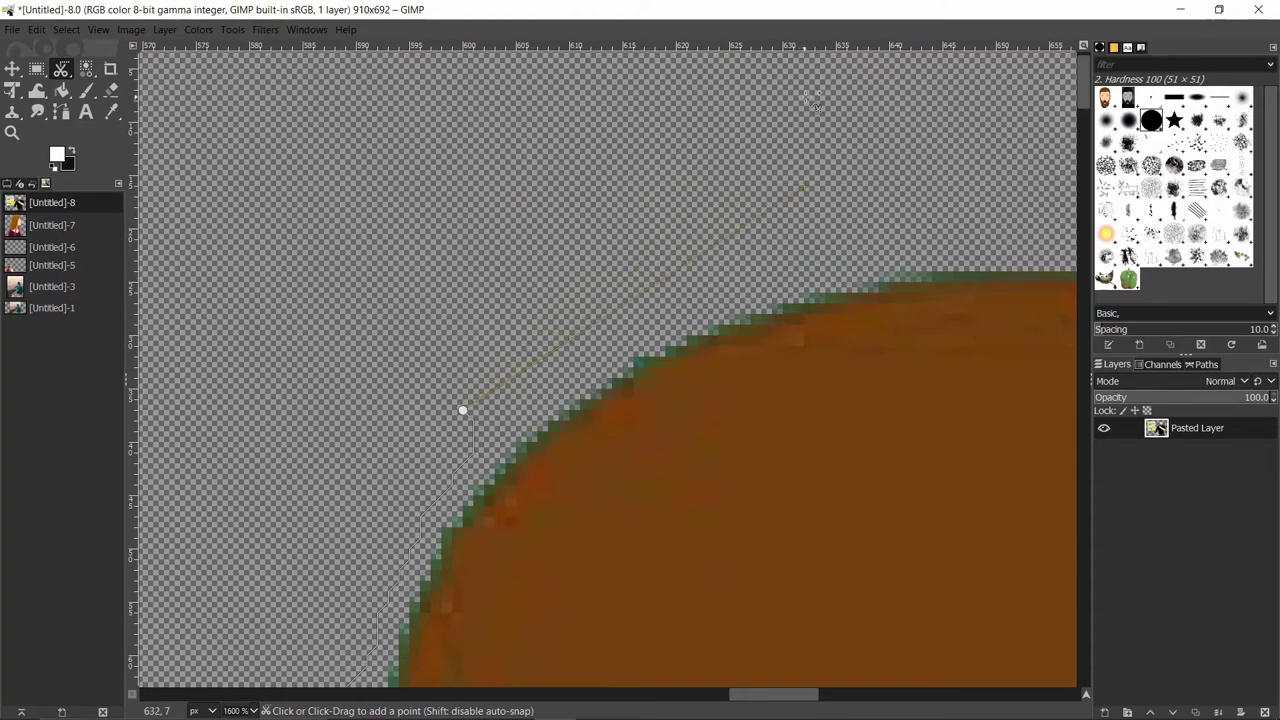
click(654, 186)
Continue anchor points across the top of the head and down the hair's right curve
click(1014, 186)
scroll(965, 283, right, 2)
scroll(965, 283, right, 3)
scroll(965, 283, up, 1)
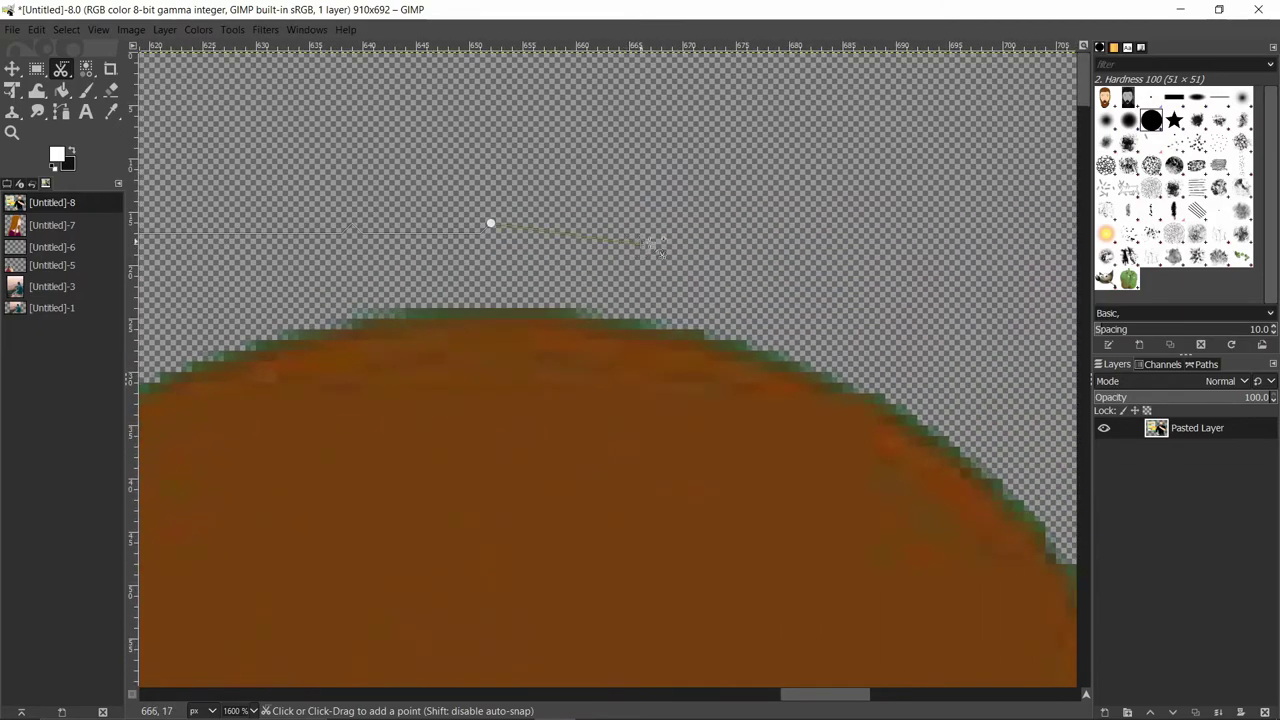
click(970, 375)
scroll(826, 329, right, 1)
scroll(657, 329, right, 2)
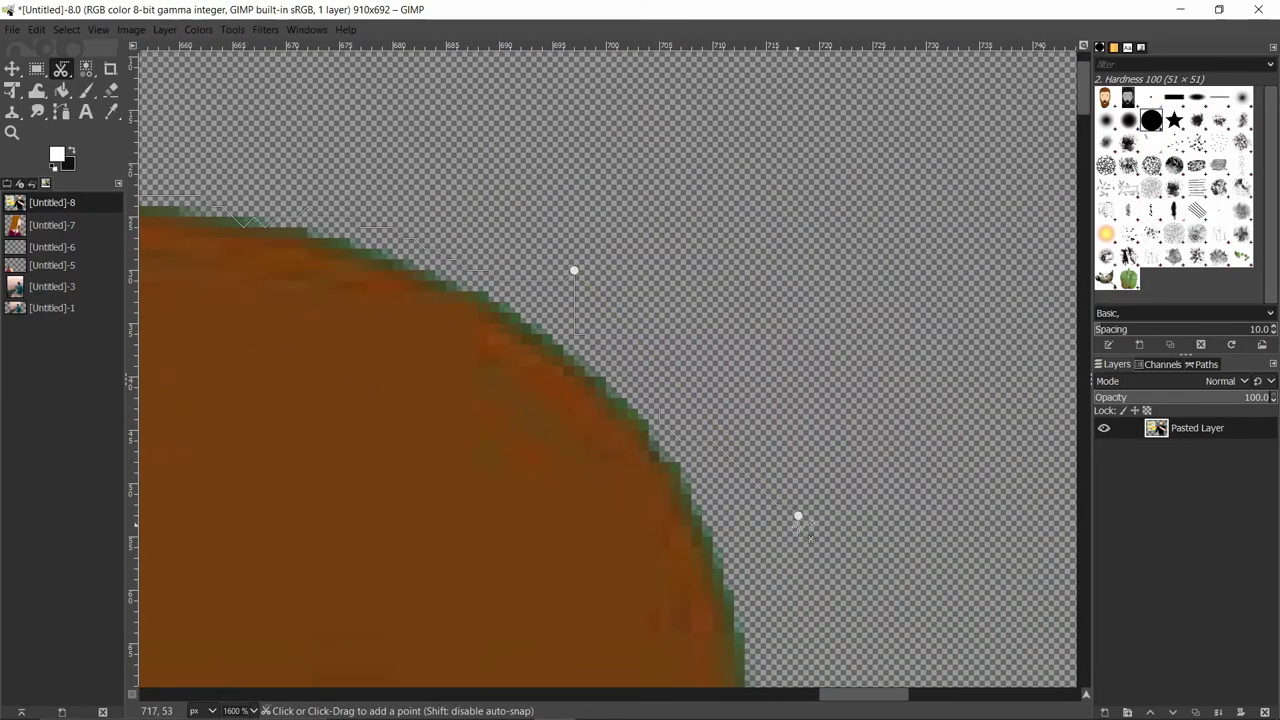
click(797, 517)
scroll(797, 517, right, 2)
scroll(797, 517, down, 2)
scroll(622, 361, down, 1)
scroll(622, 361, right, 1)
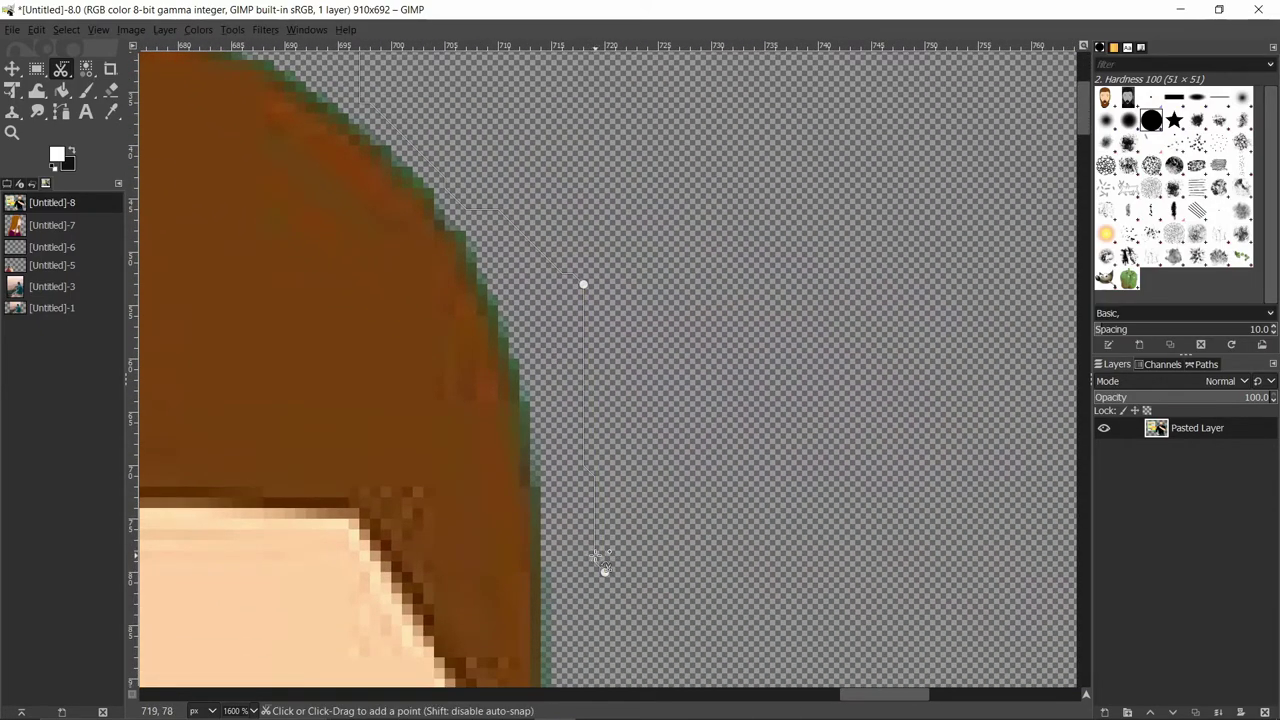
click(601, 558)
scroll(603, 557, down, 2)
scroll(605, 553, down, 2)
scroll(640, 565, down, 3)
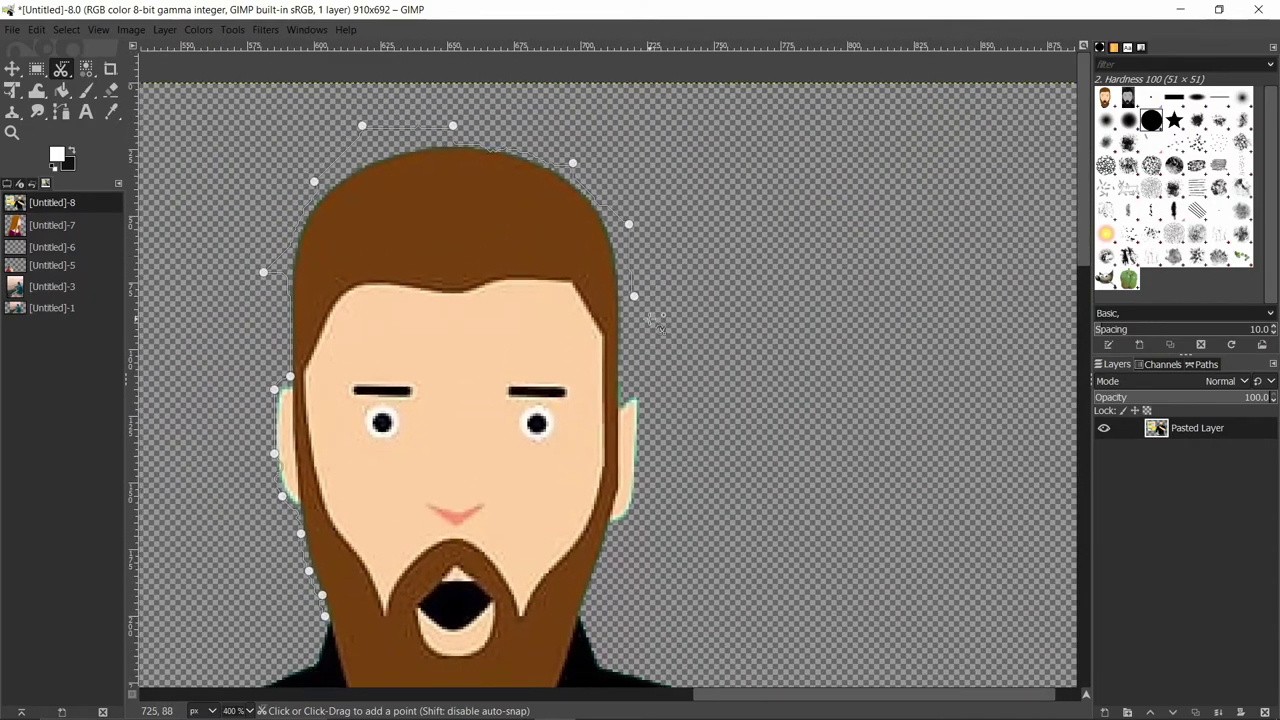
Drop the partial head trace via Rectangle Select, then clear a test rectangle with Ellipse Select
click(61, 68)
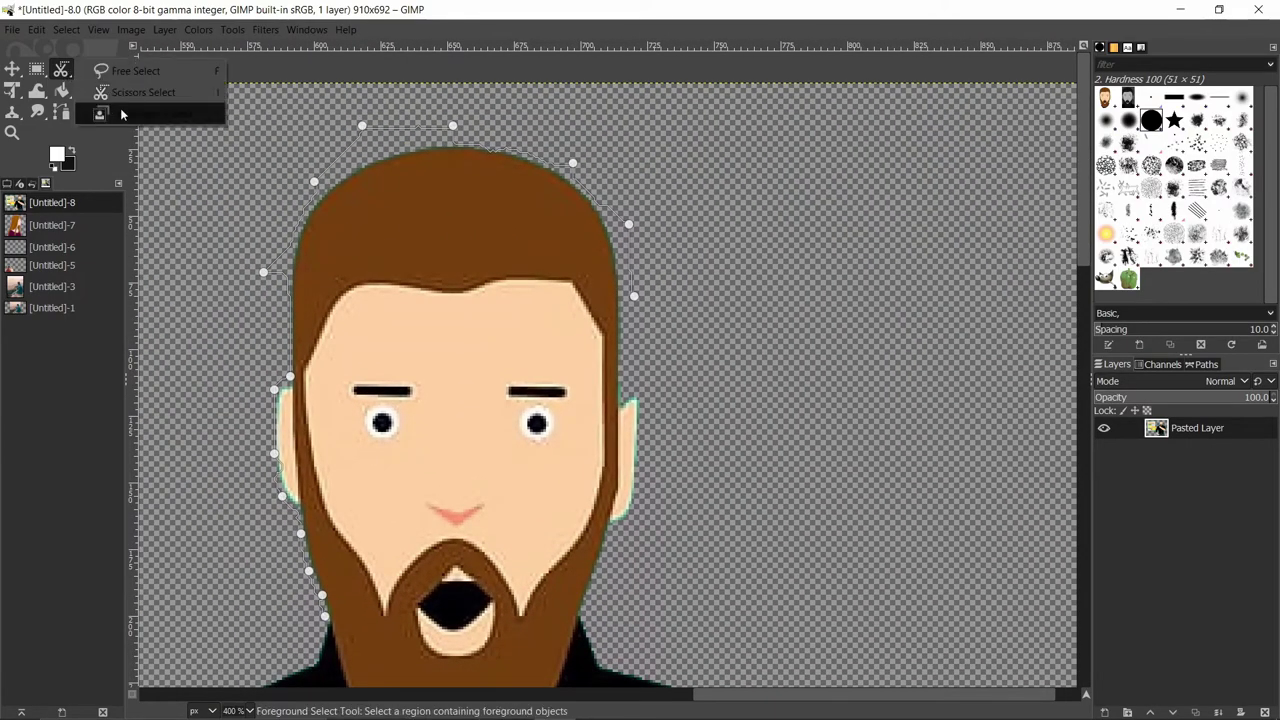
mouse_move(36, 68)
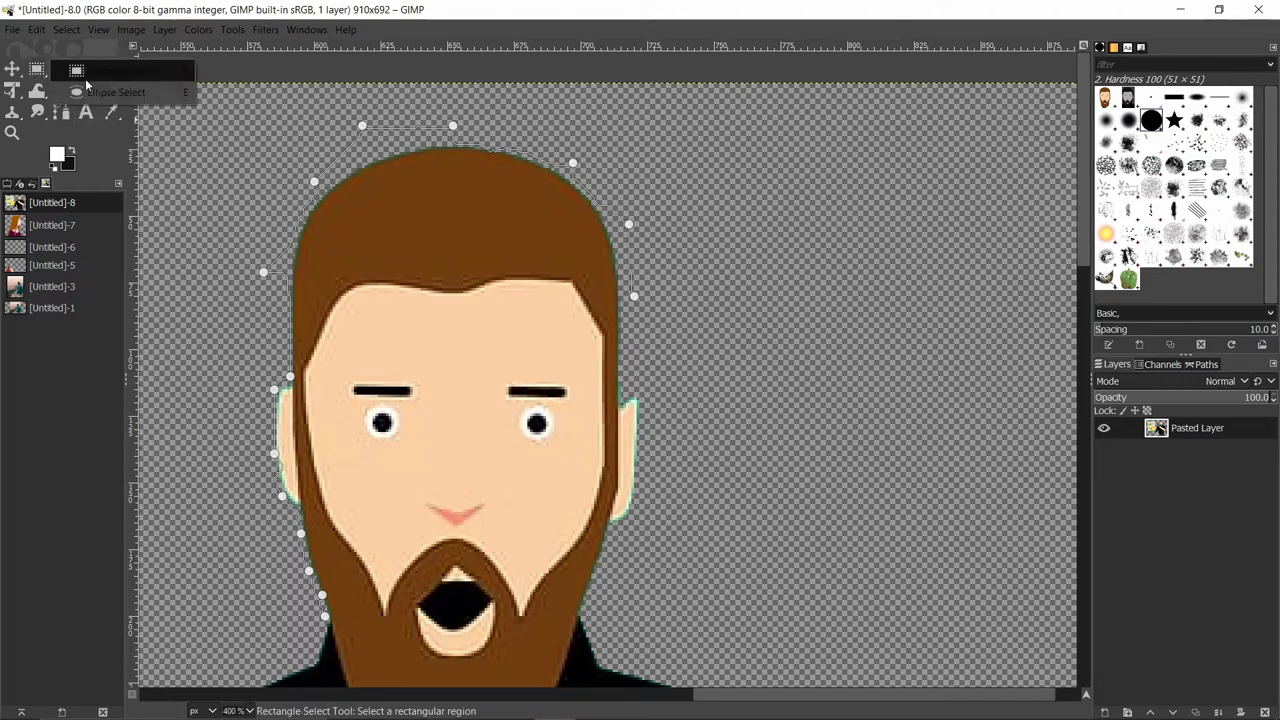
click(130, 76)
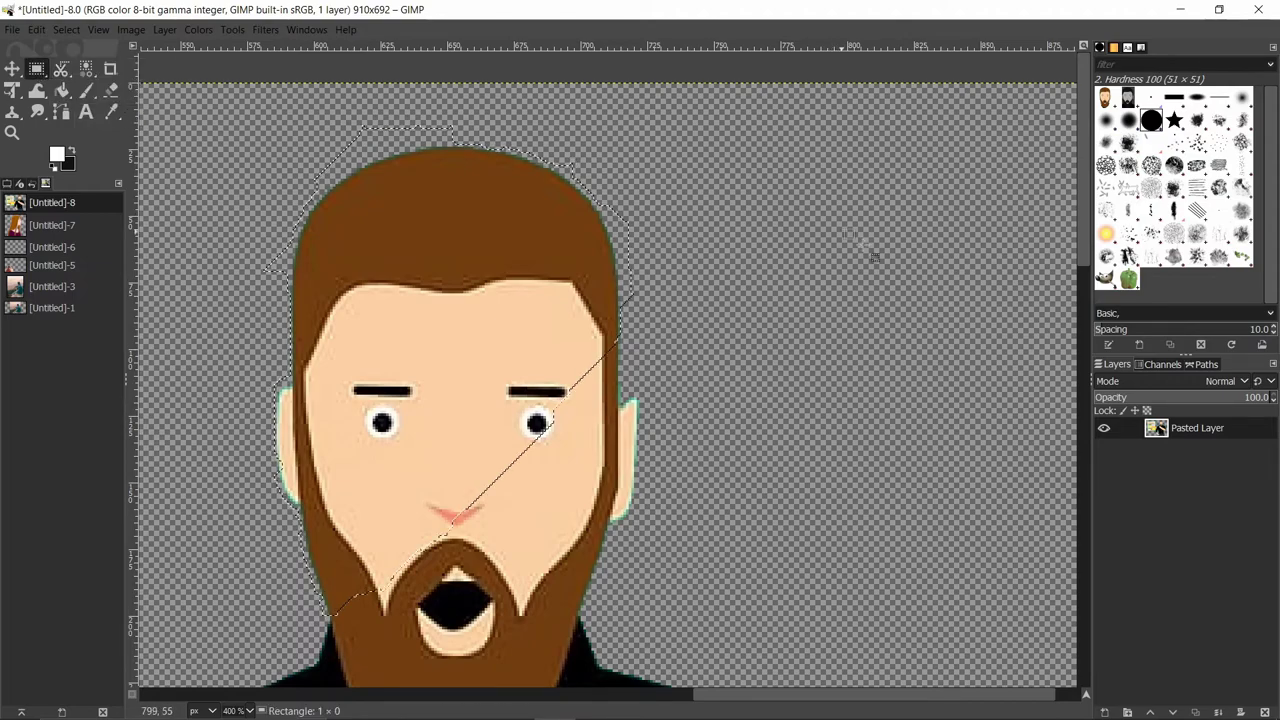
drag(741, 228, 951, 343)
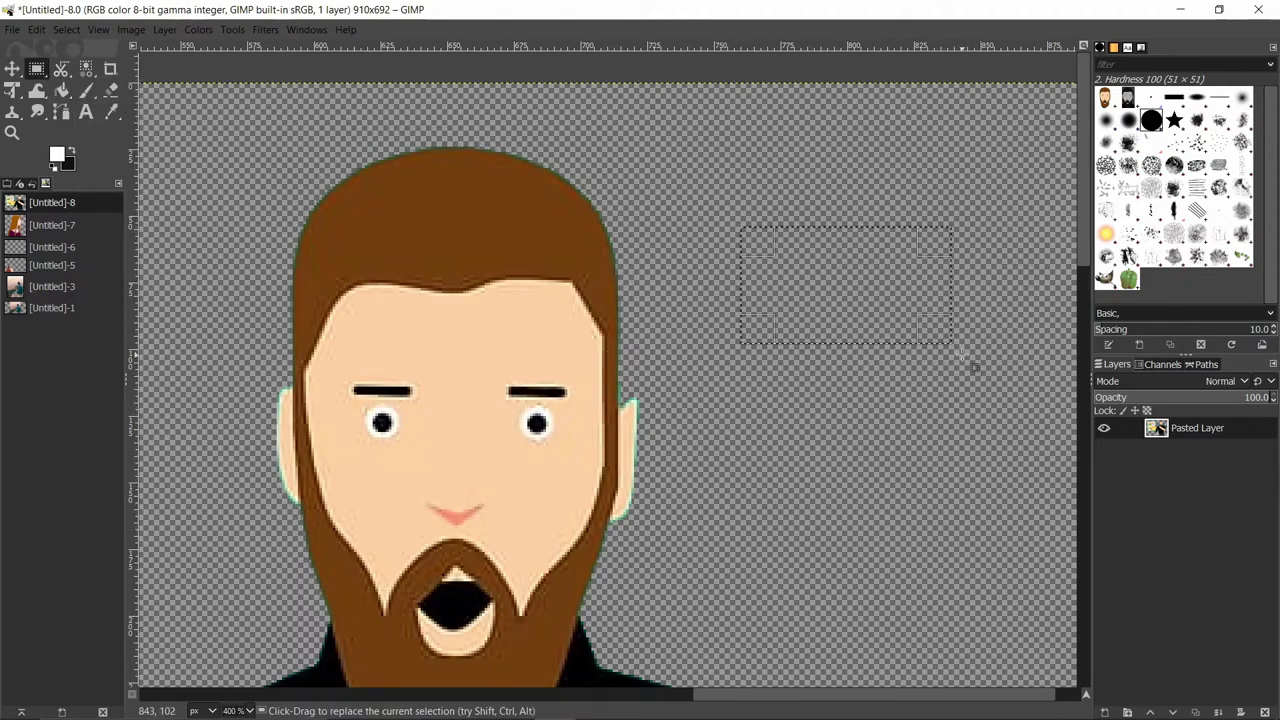
click(85, 99)
click(665, 177)
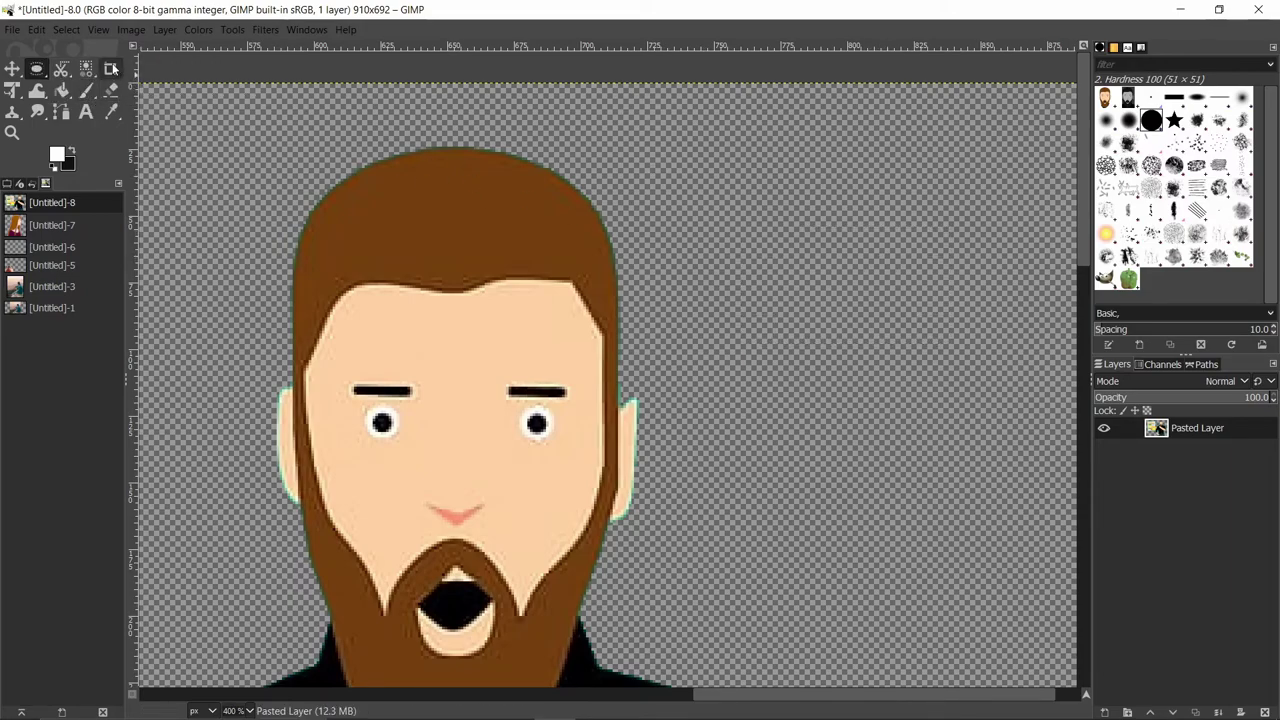